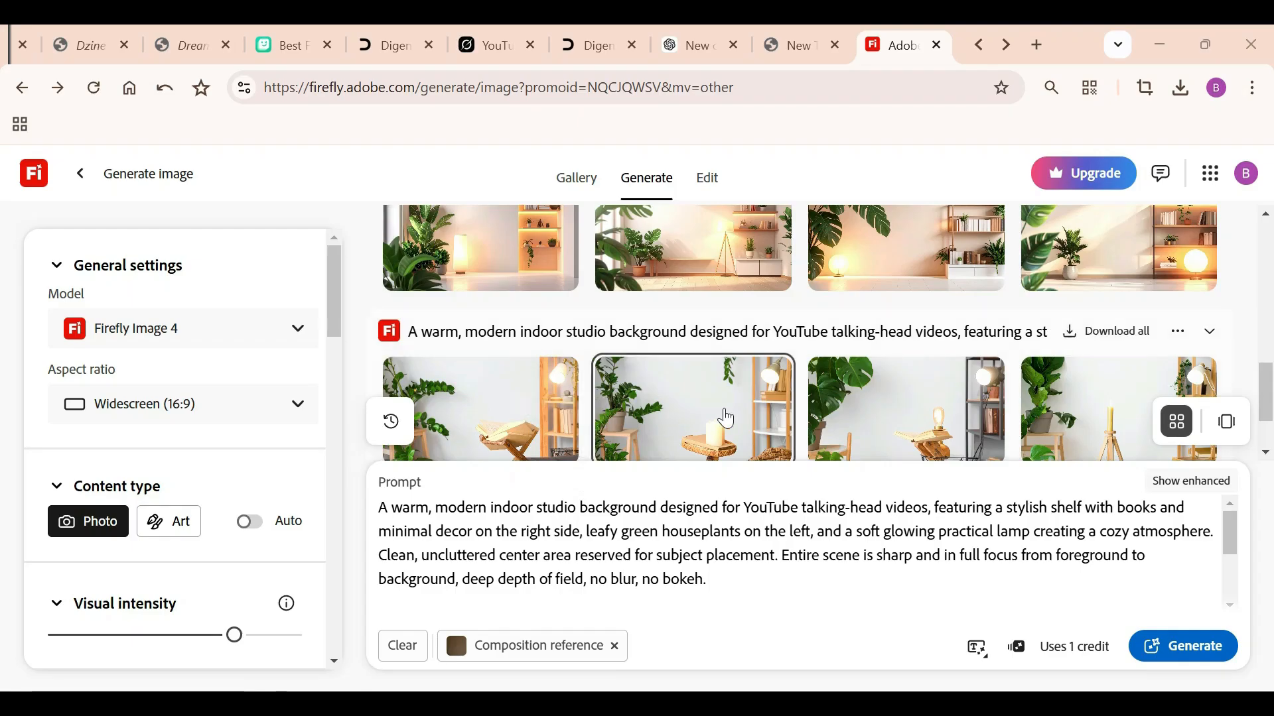
Step: Close the ChatGPT image preview, switch to the browser, and go to account sign-up from the Adobe Firefly website
mouse_move(729, 419)
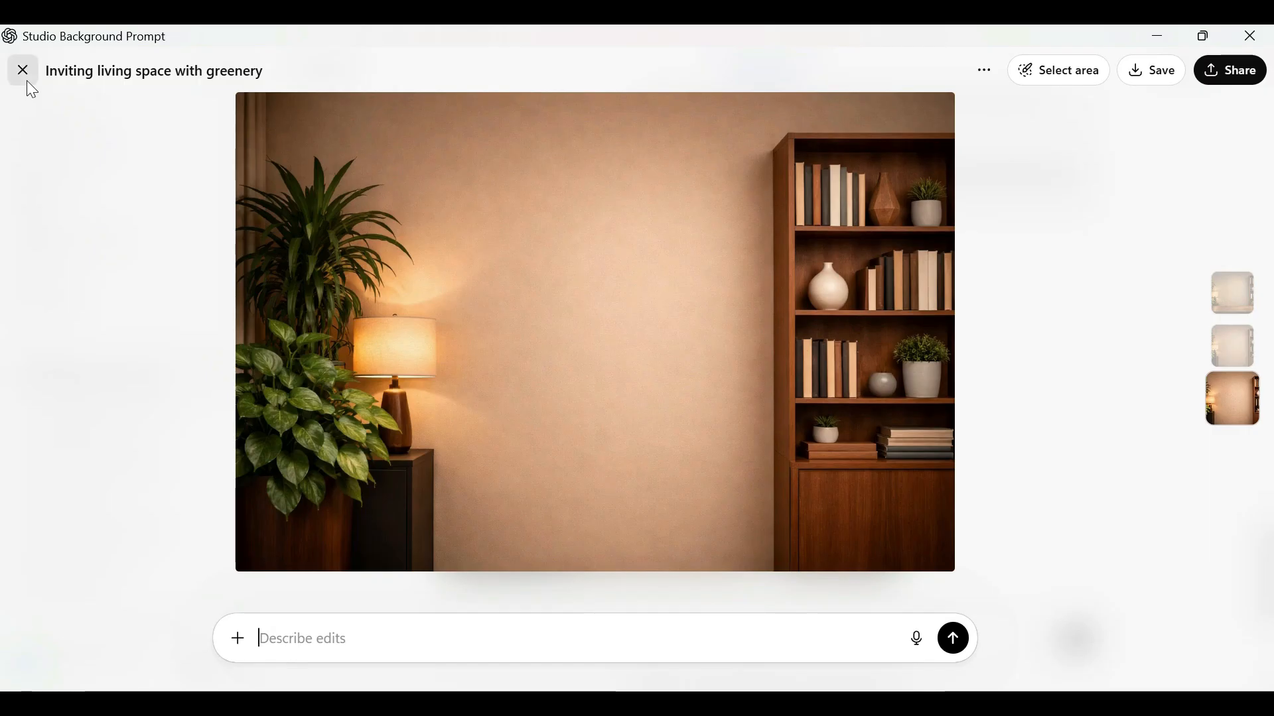
left_click(28, 84)
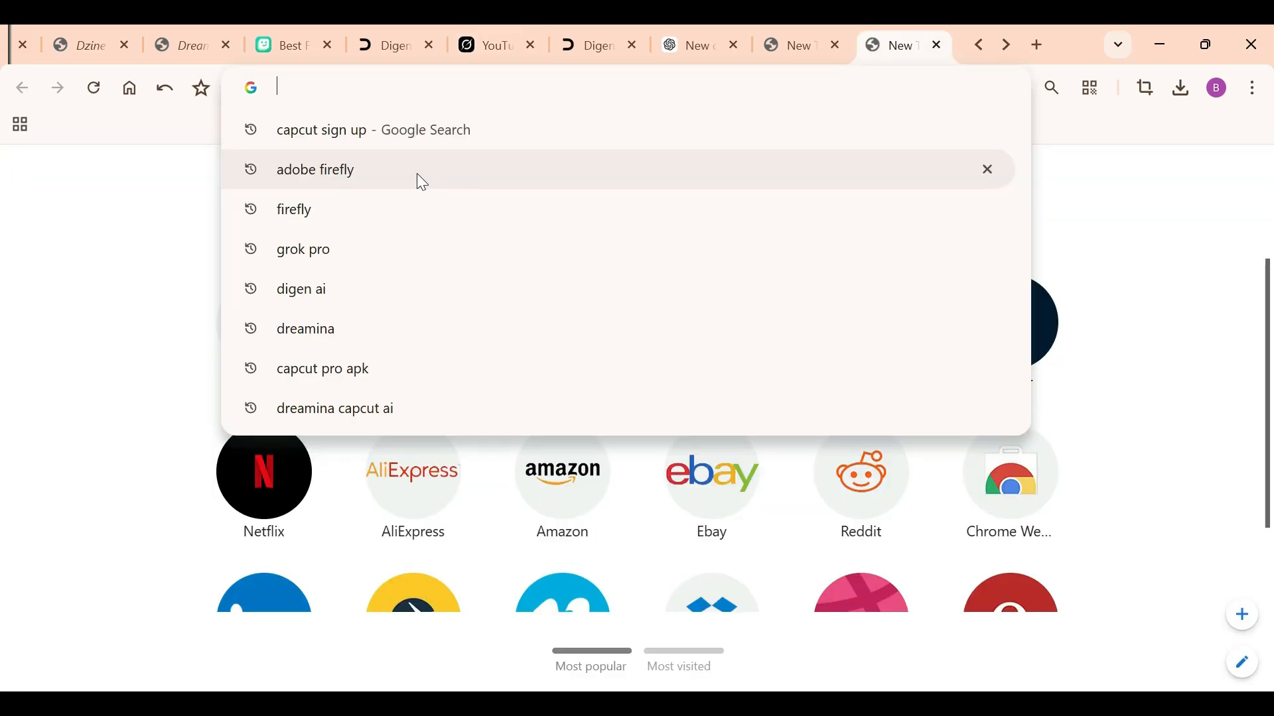
left_click(416, 175)
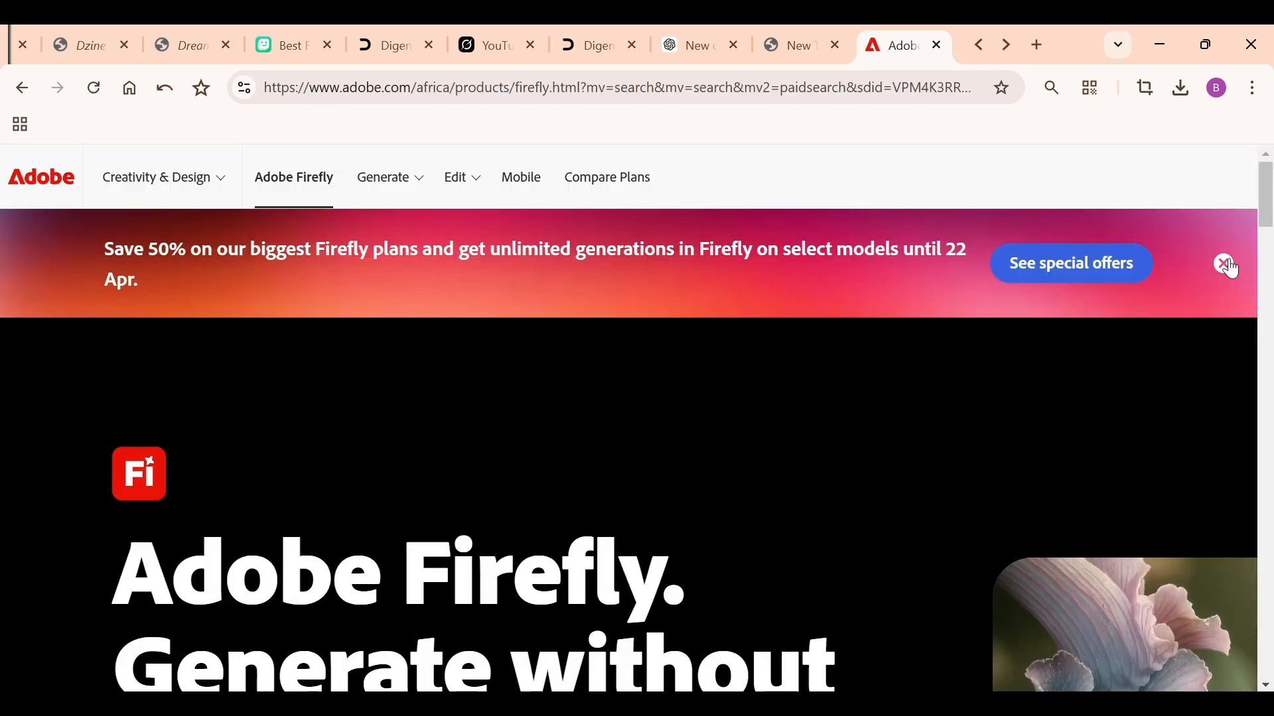
left_click(1227, 264)
scroll(943, 334, "down", 4)
left_click(255, 542)
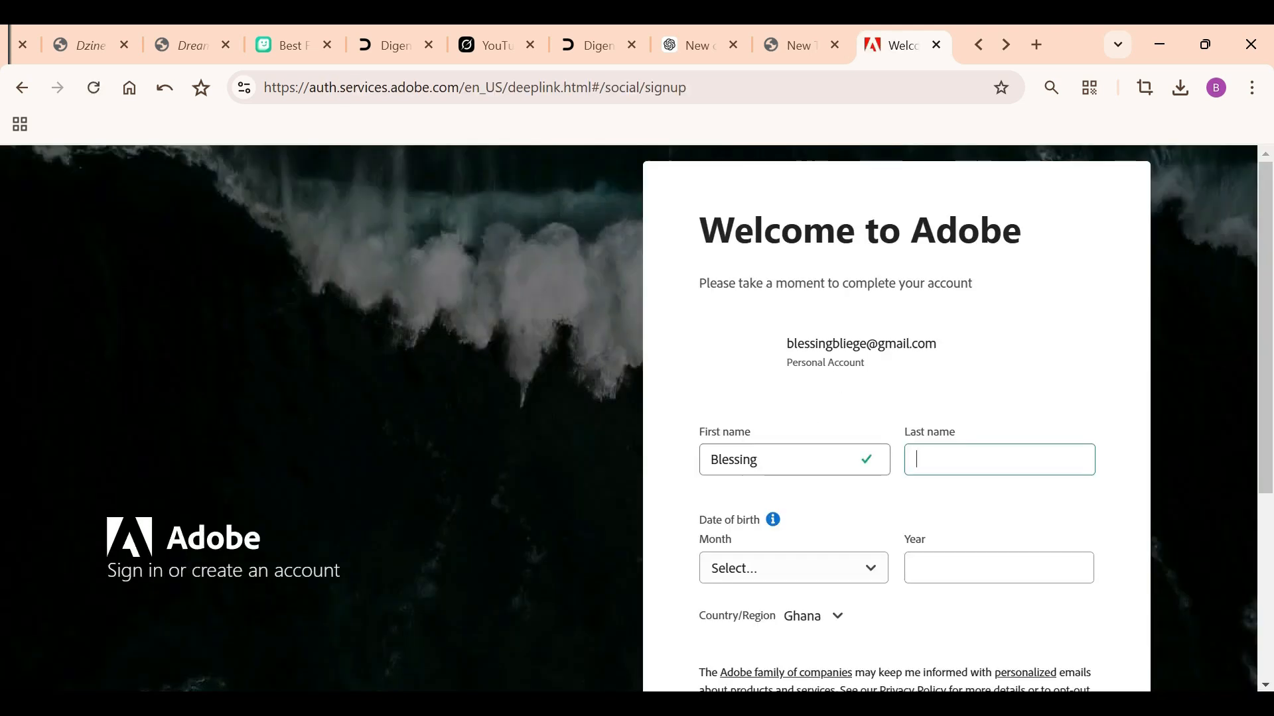
Step: Fill in the Adobe sign-up form with the first name, last name and date of birth, and create the account
type("Bl")
left_click(851, 584)
left_click(810, 466)
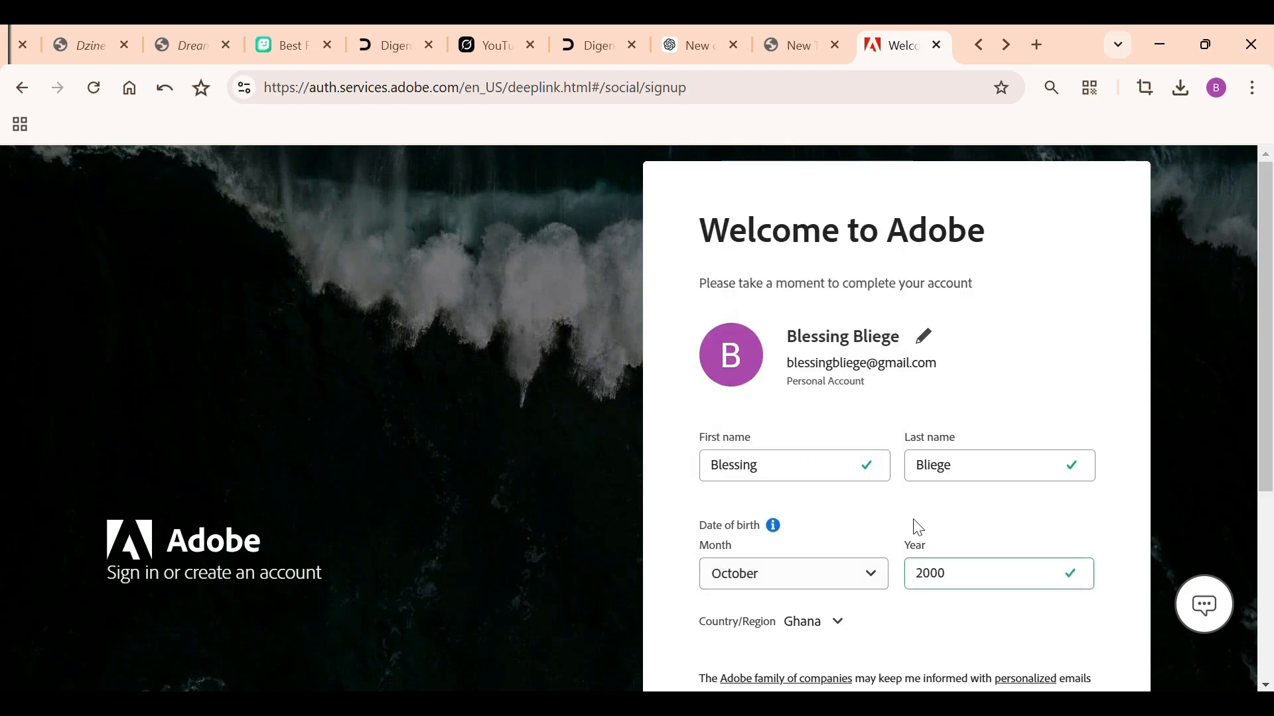
scroll(918, 528, "down", 3)
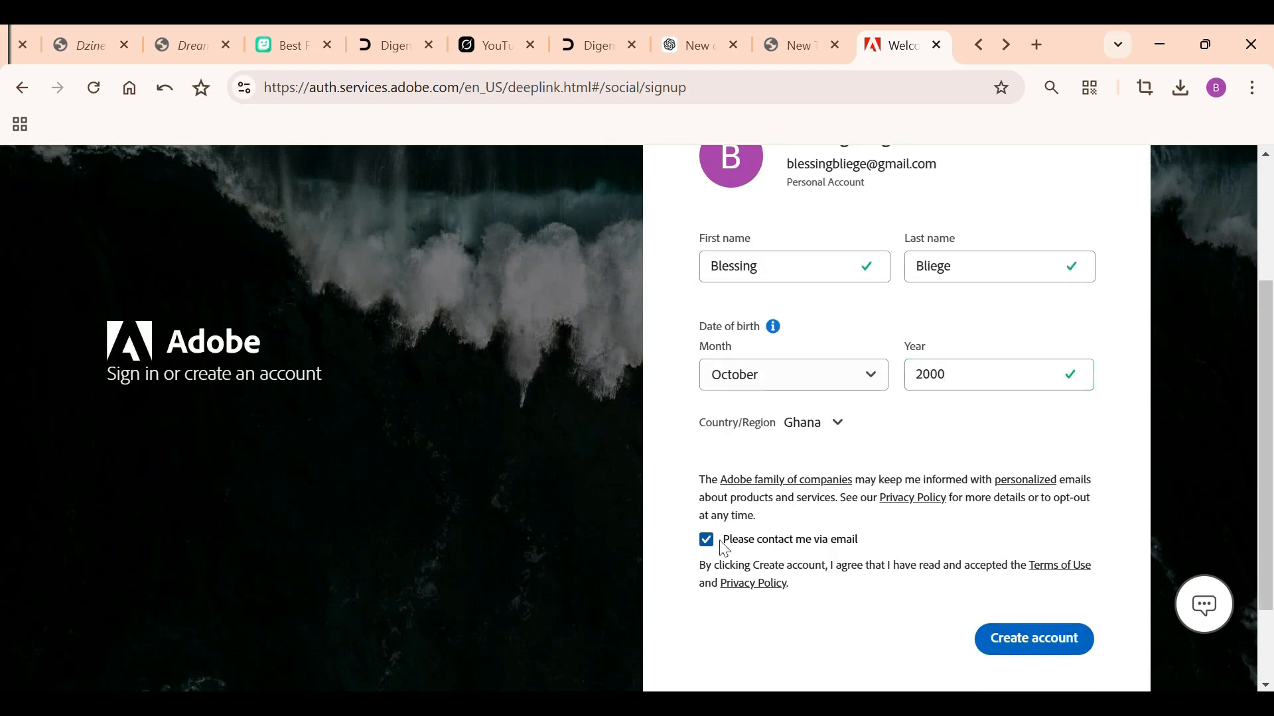
left_click(1037, 651)
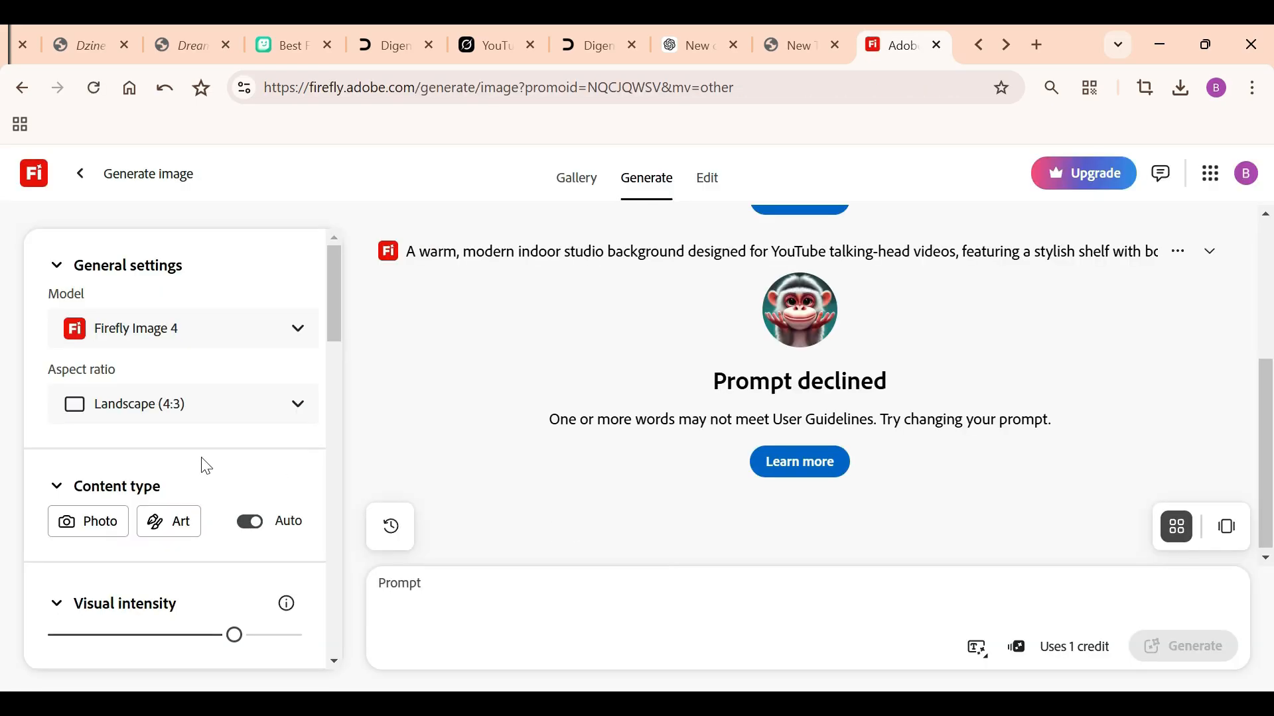
left_click(300, 328)
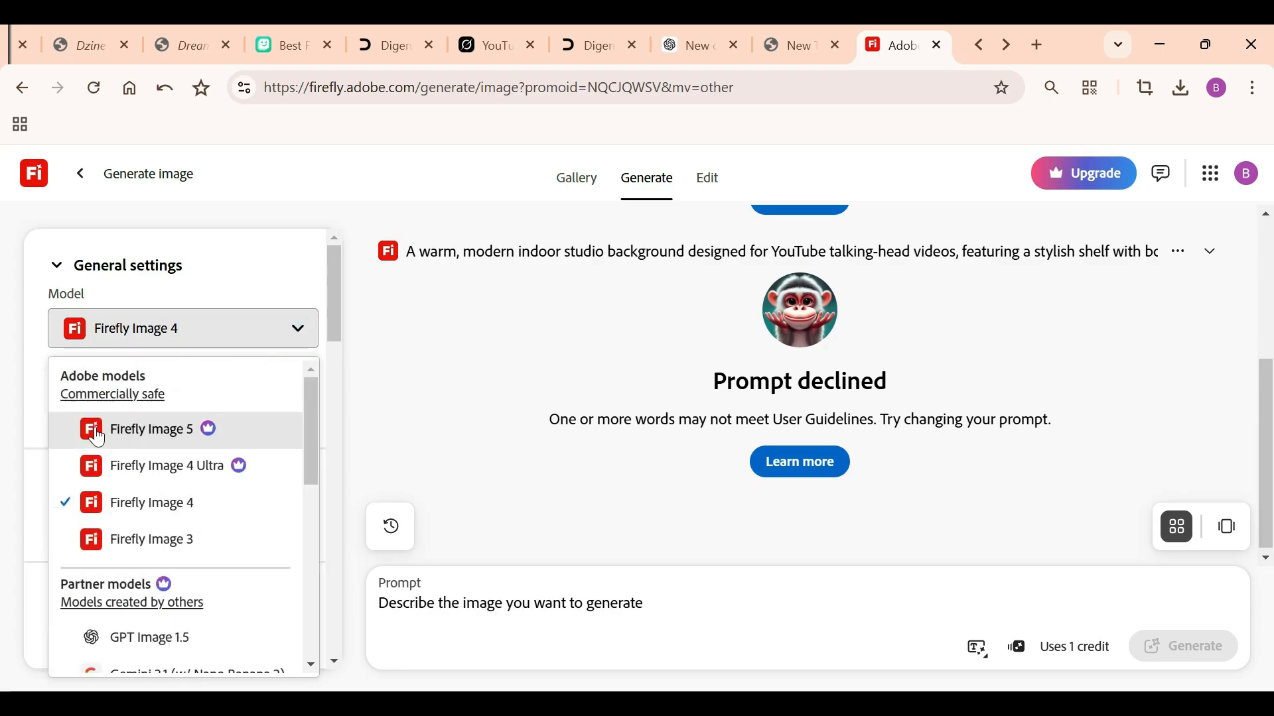
left_click(93, 436)
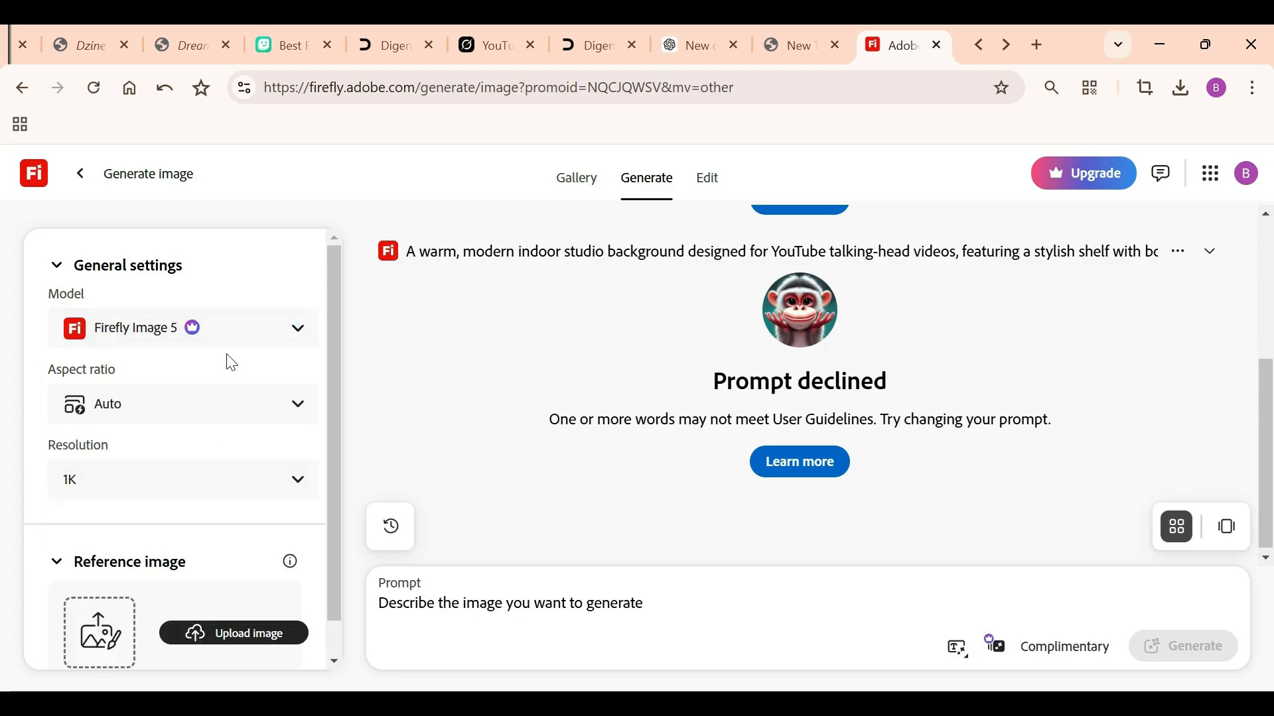
left_click(293, 330)
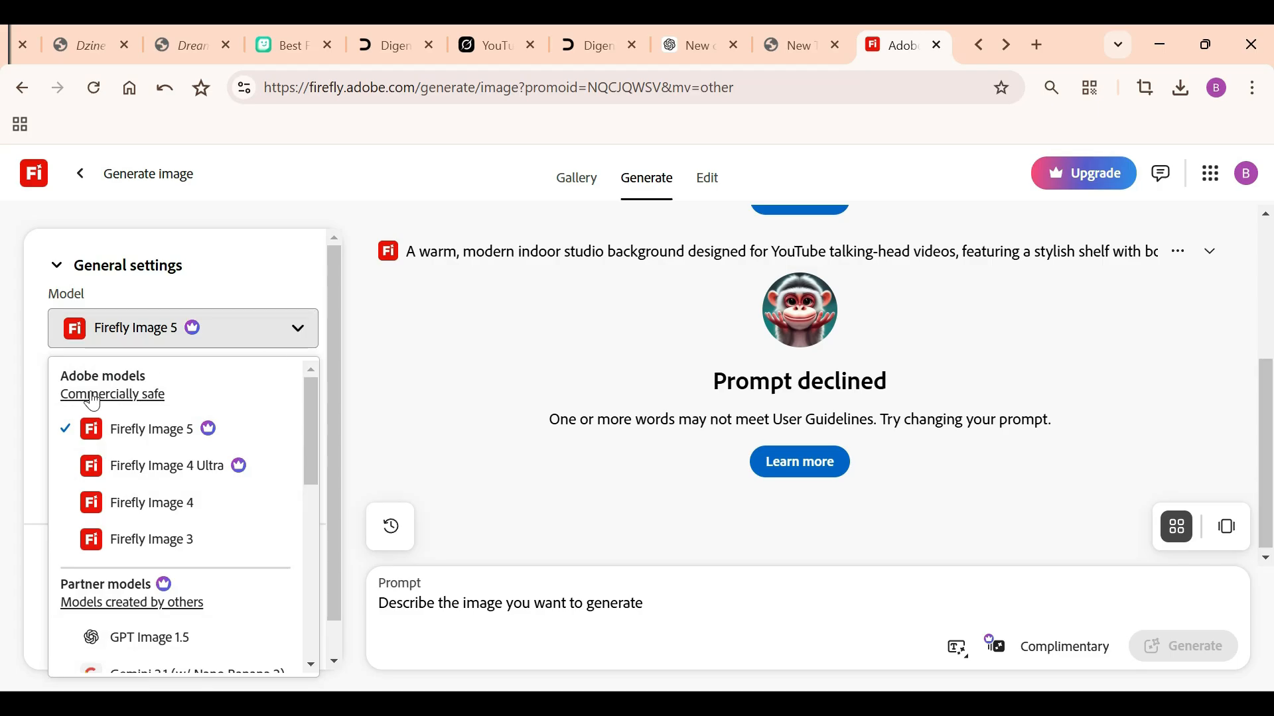
left_click(160, 508)
Step: Generate Widescreen (16:9) images with the Photo content type from the pasted YouTube video background prompt
left_click(286, 412)
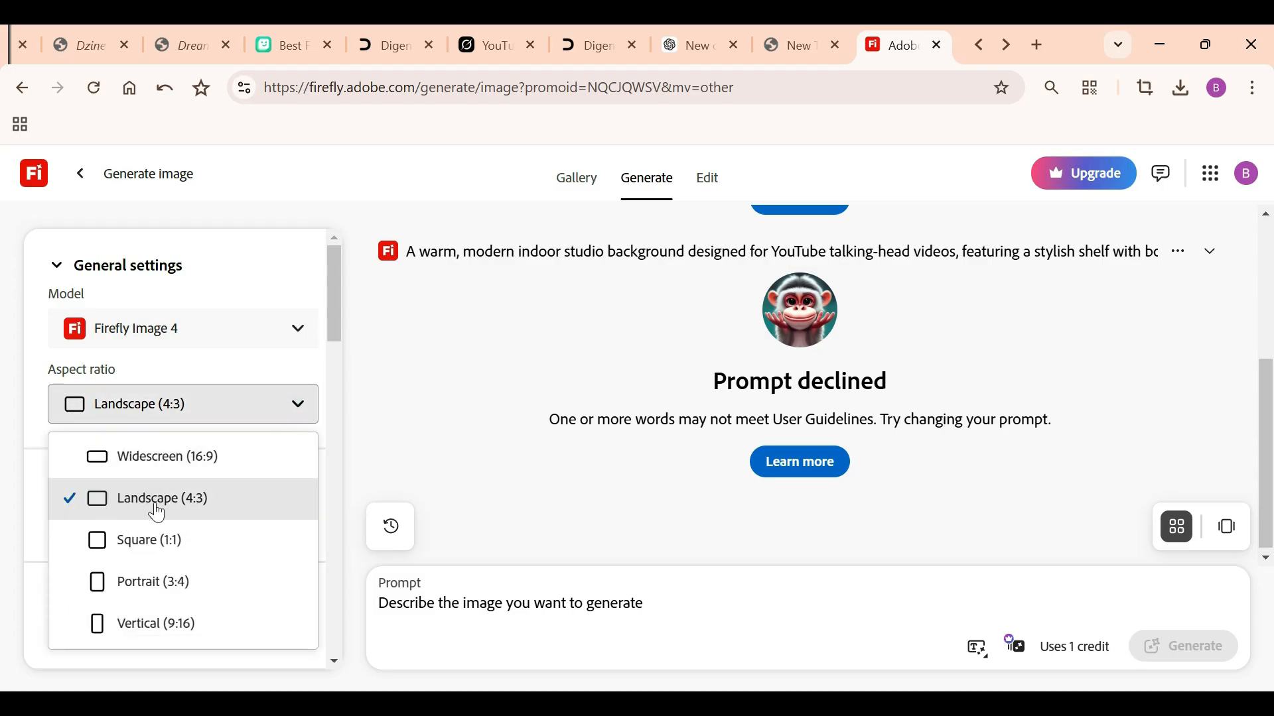
left_click(146, 465)
scroll(208, 503, "down", 3)
scroll(165, 478, "up", 2)
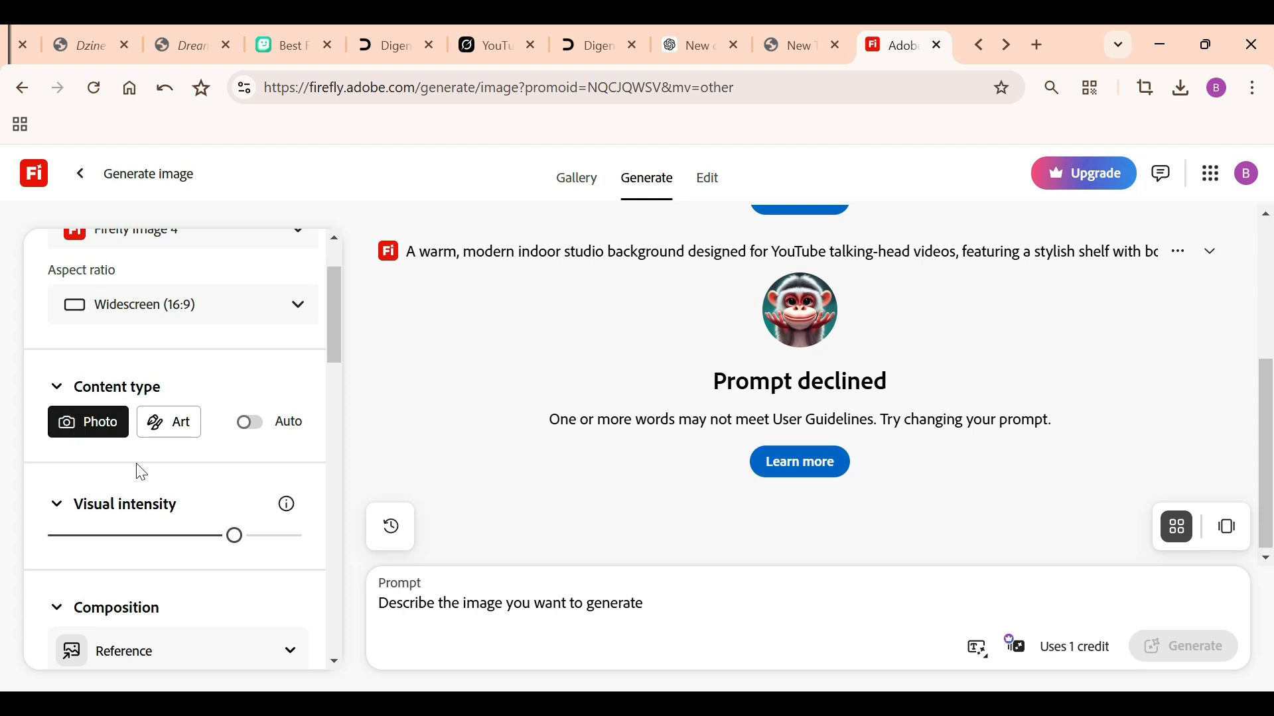
key("ctrl+v")
left_click(1185, 649)
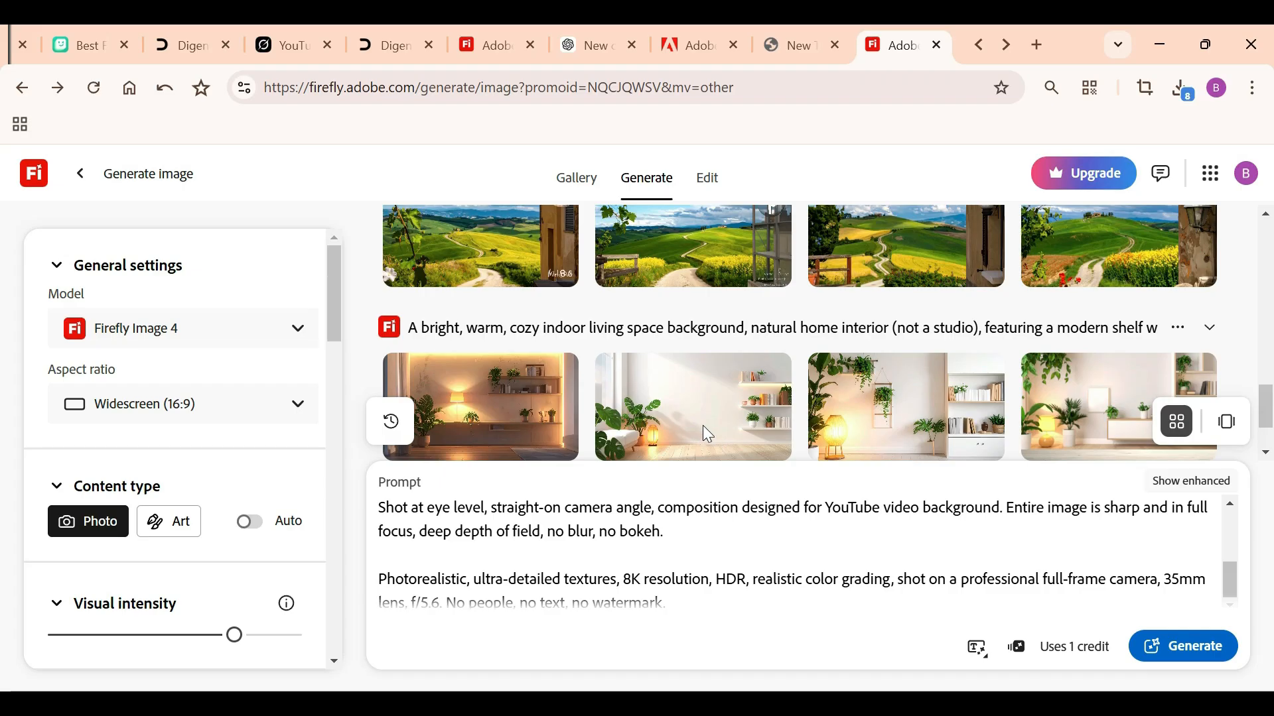
Step: Download the four generated bright, cozy indoor living space images to the Downloads folder
left_click(557, 372)
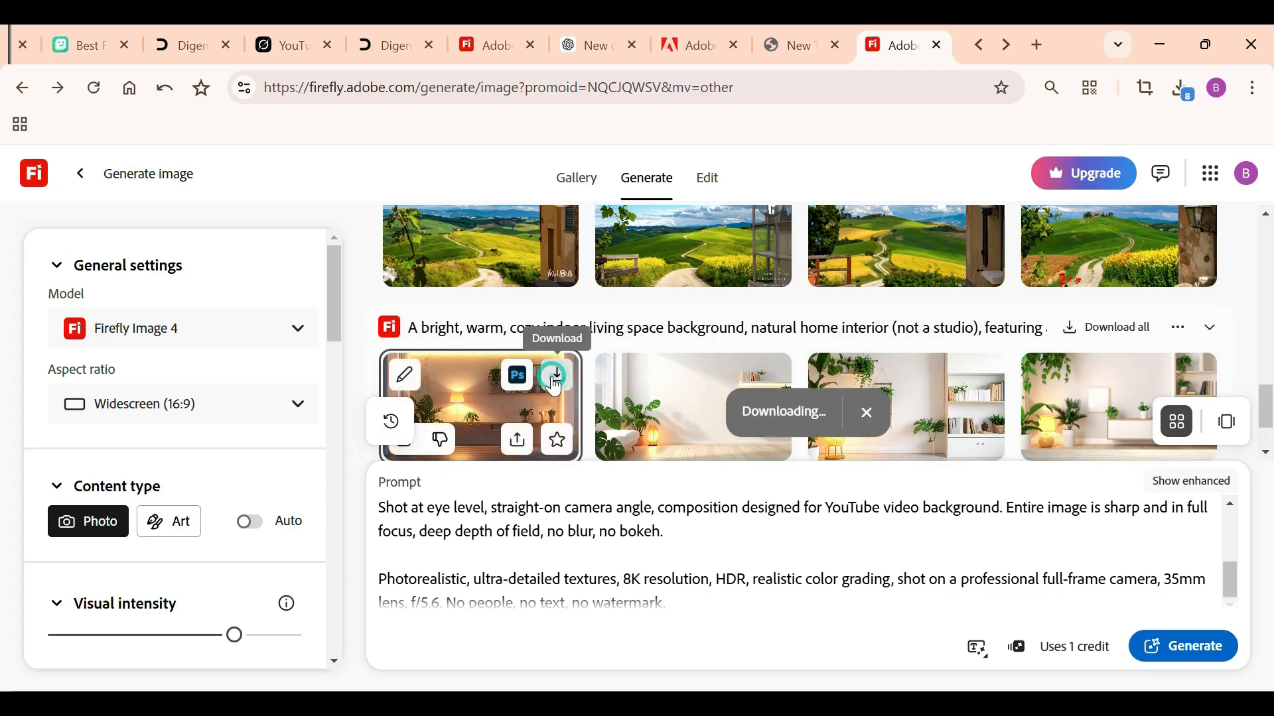
left_click(711, 449)
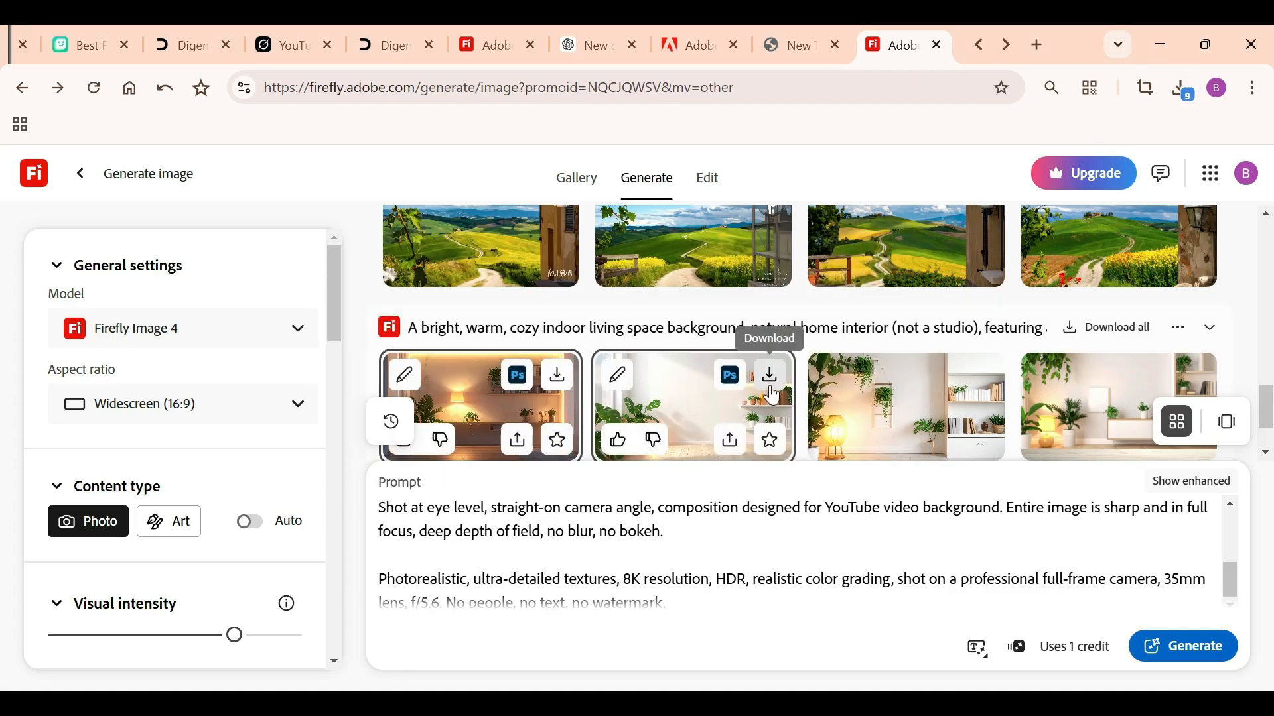
left_click(769, 386)
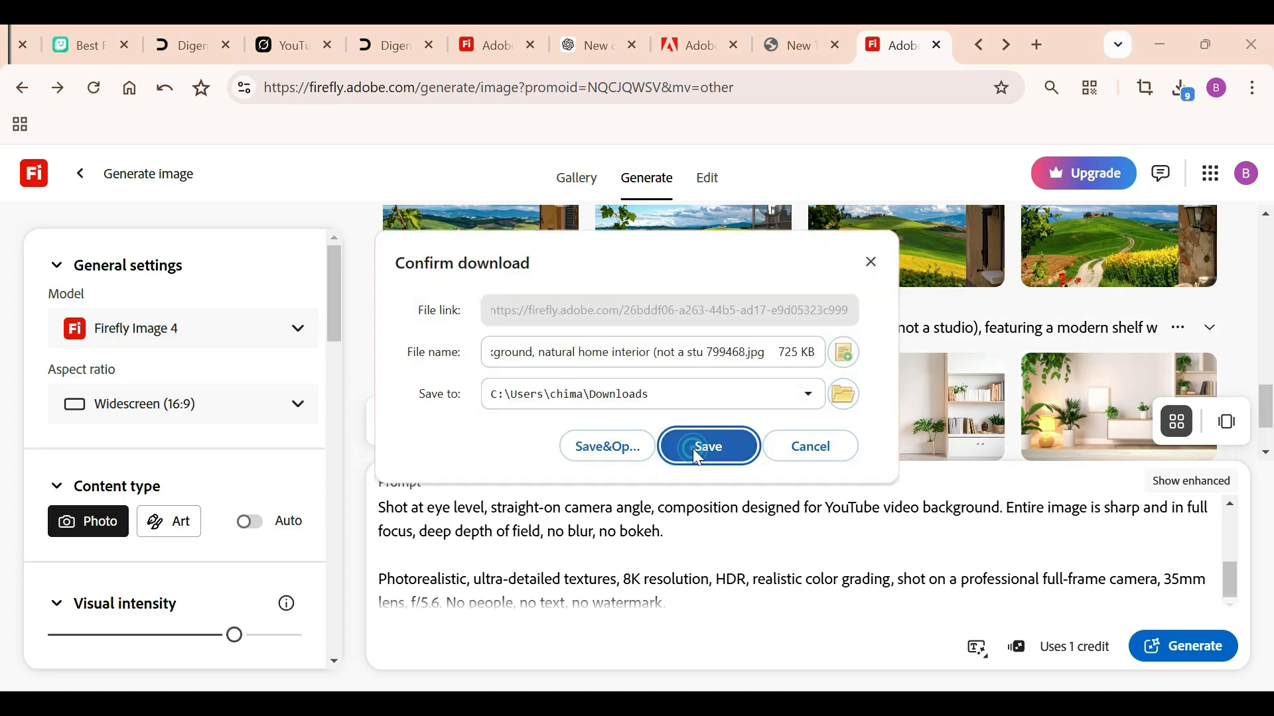
left_click(696, 448)
left_click(989, 384)
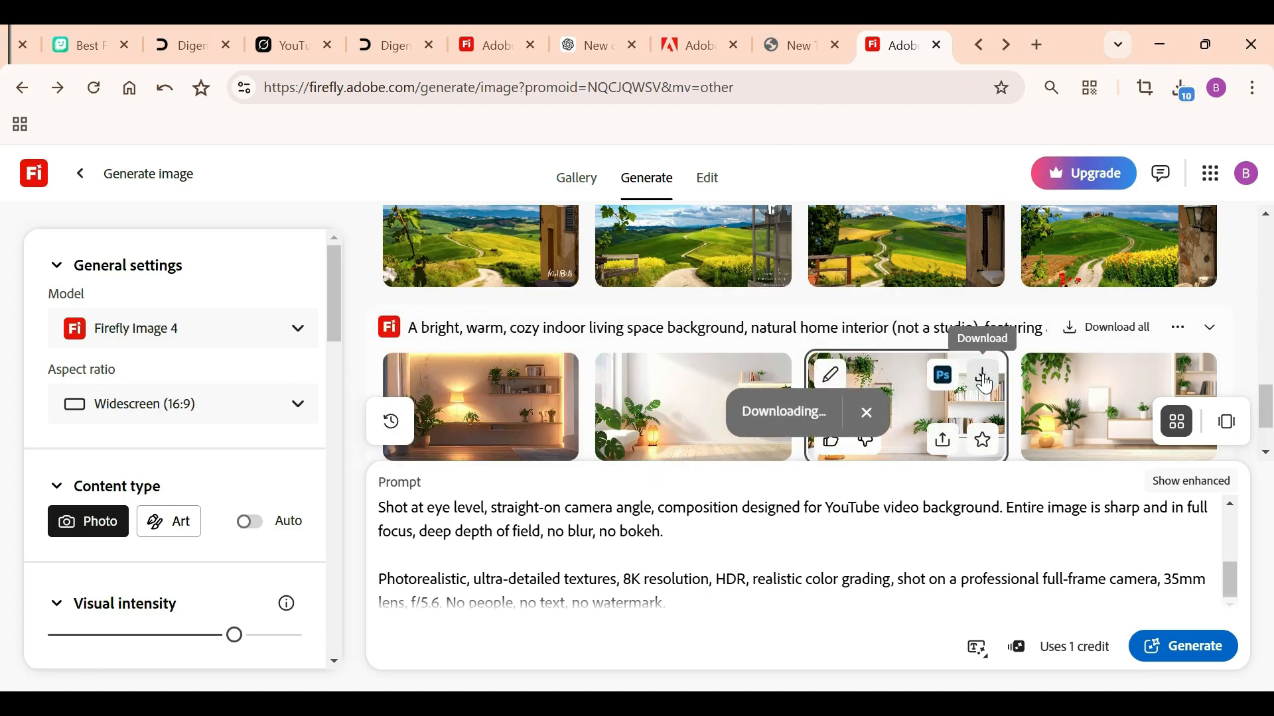
left_click(708, 448)
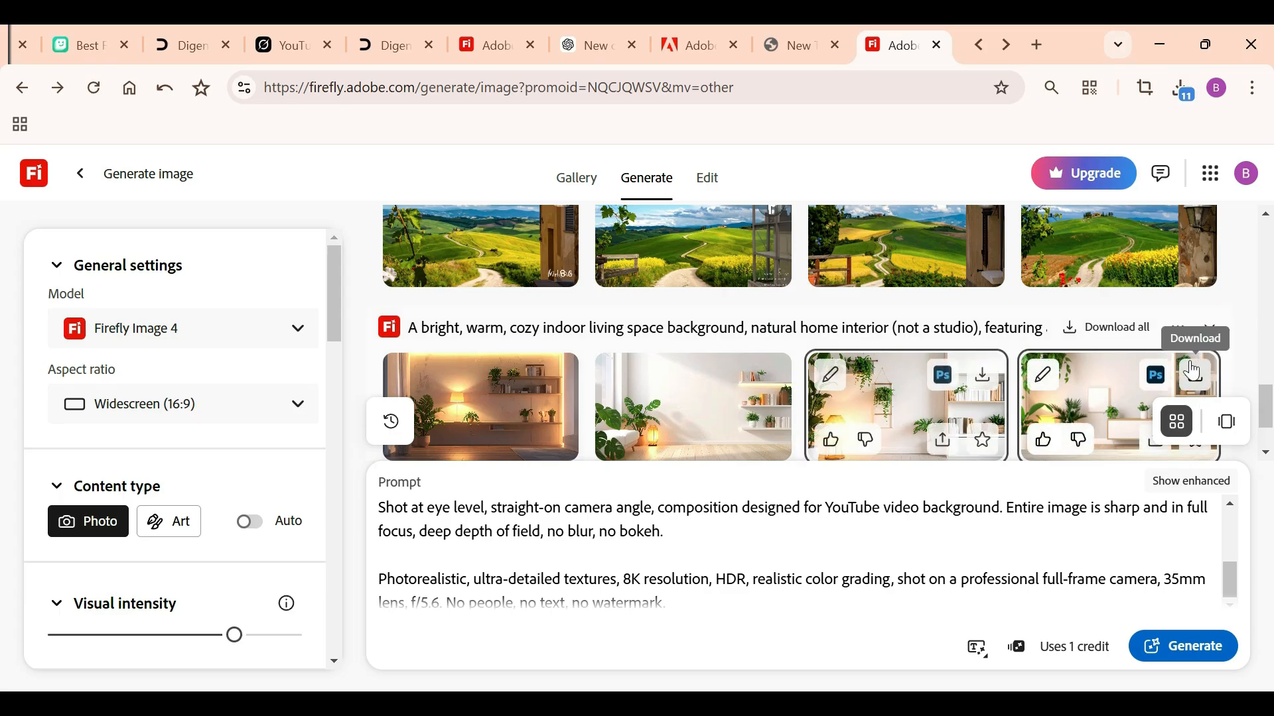
left_click(1198, 381)
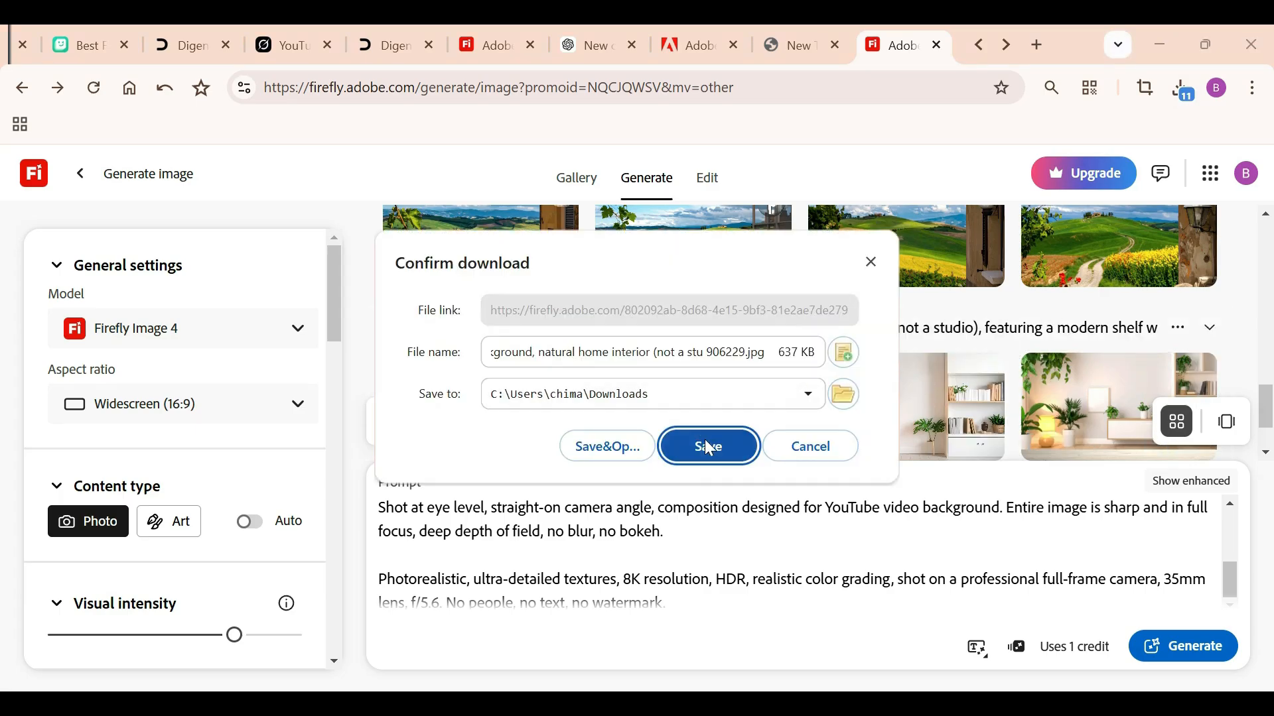
left_click(705, 443)
Step: Open the downloaded background images in the photo viewer and look through them one after another
double_click(600, 415)
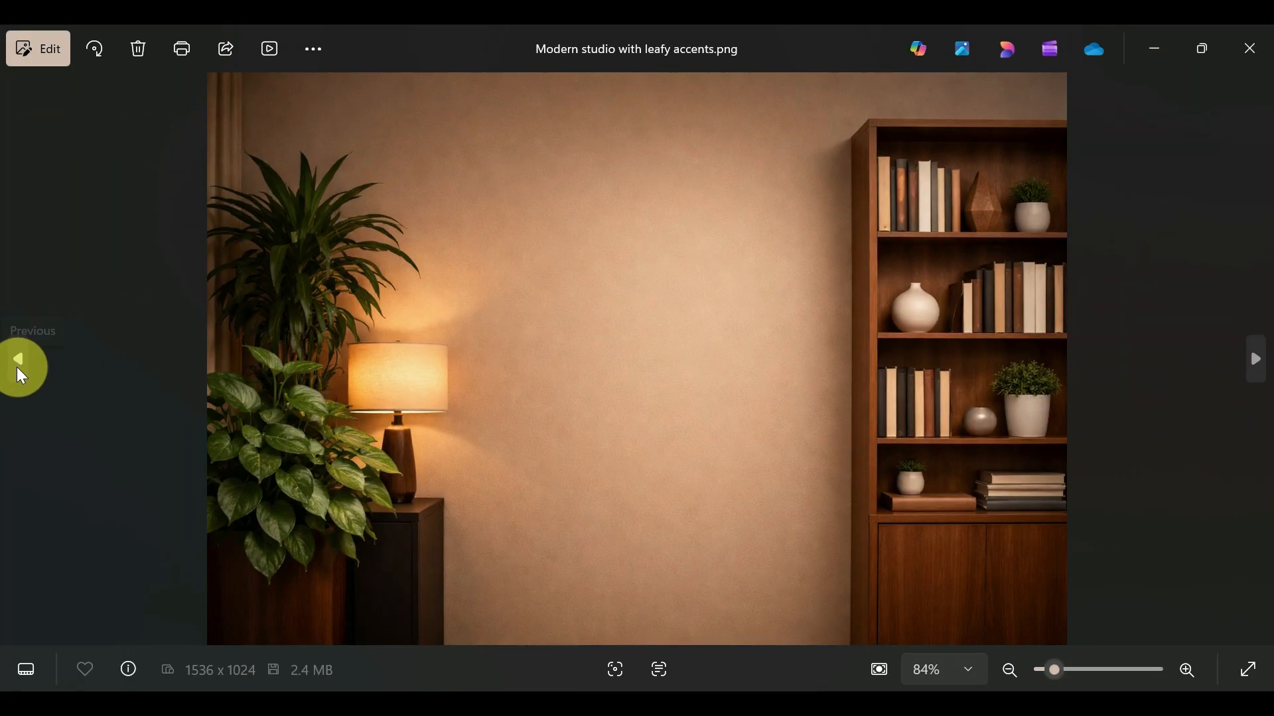
left_click(17, 369)
left_click(17, 368)
left_click(10, 352)
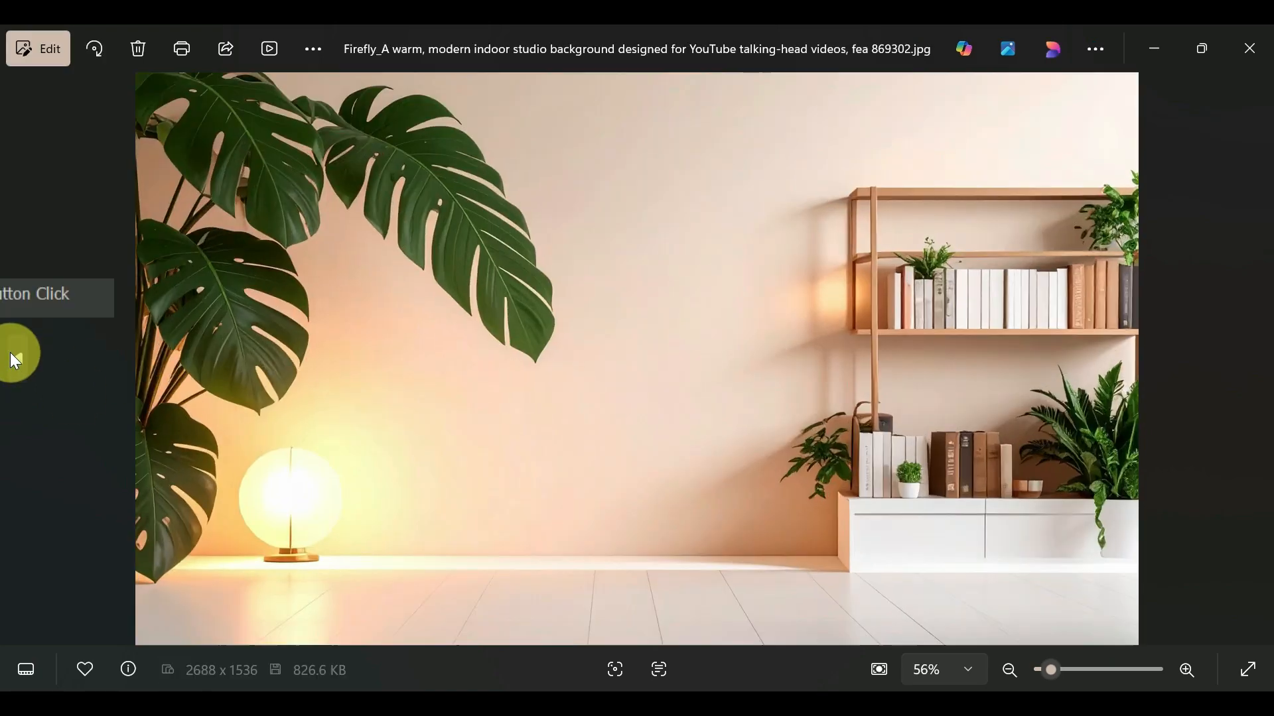
left_click(23, 361)
left_click(22, 360)
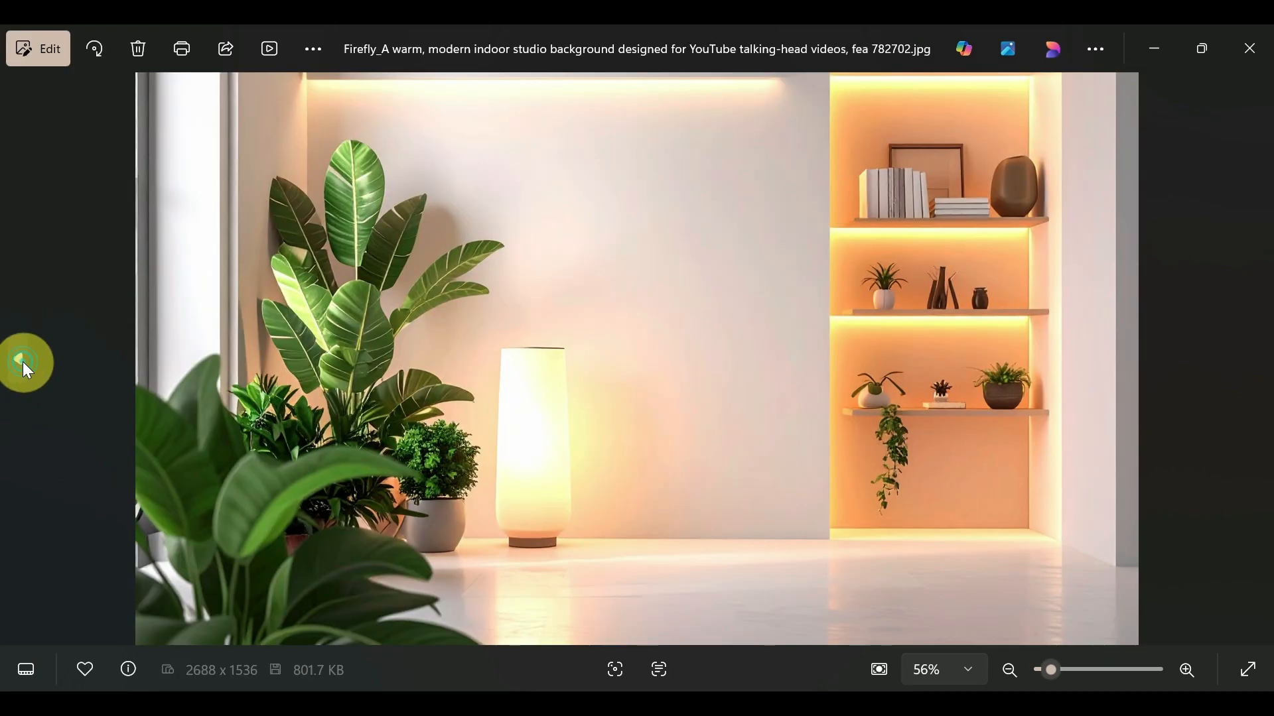
left_click(23, 361)
left_click(23, 361)
left_click(23, 360)
left_click(23, 361)
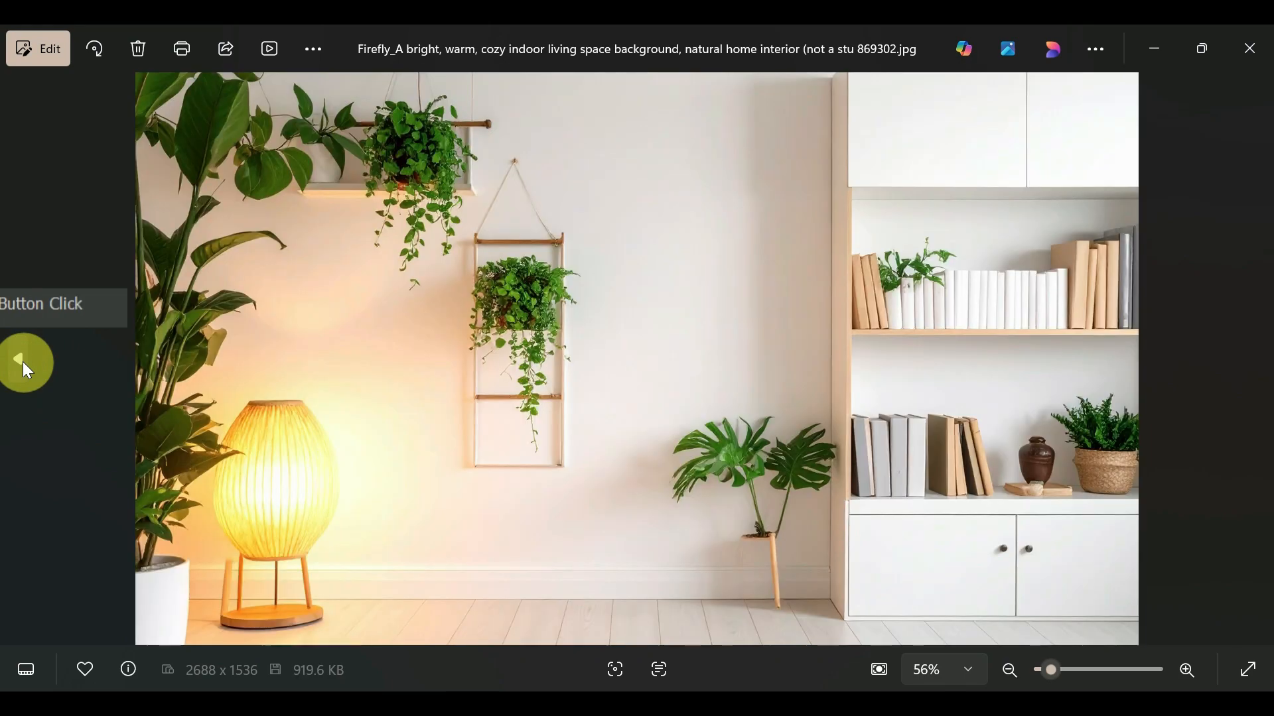
left_click(22, 361)
left_click(1250, 372)
left_click(1253, 378)
Step: Switch to Wondershare Filmora, import the SAMPLE video and place it at the start of the Video 1 track
left_click(416, 335)
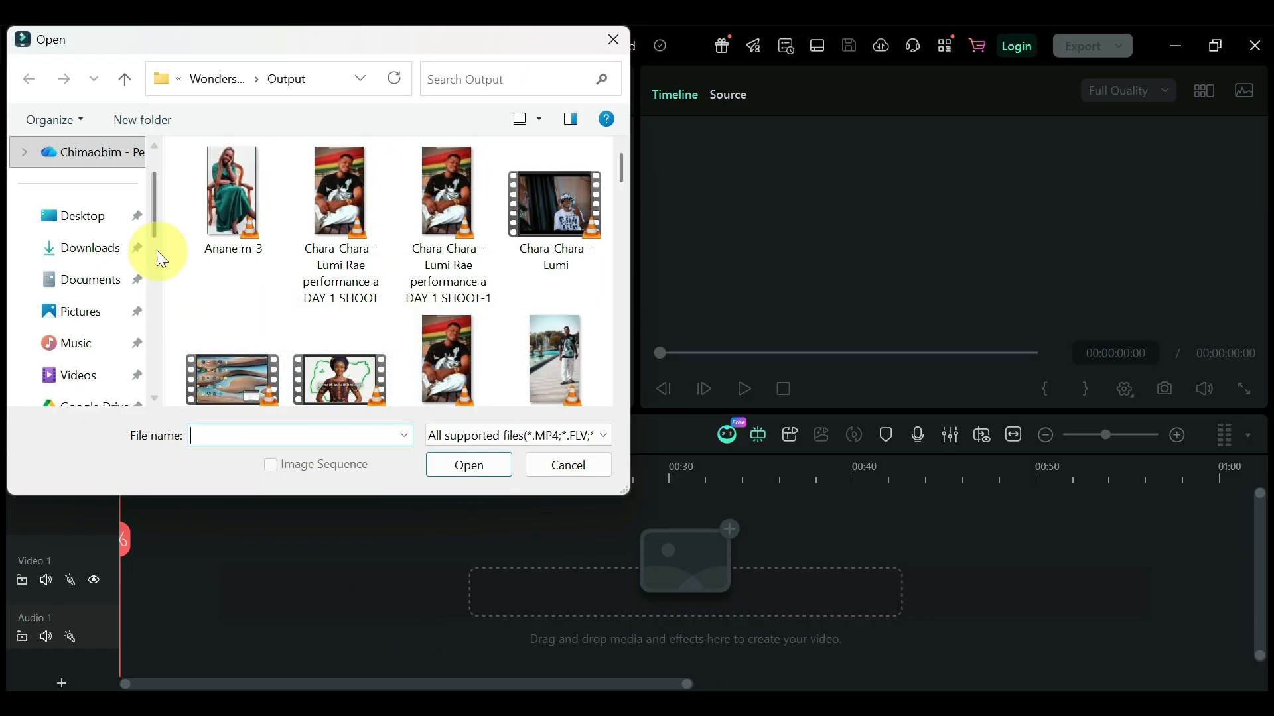
scroll(332, 318, "down", 3)
left_click(351, 330)
left_click(460, 463)
left_click_drag(392, 279, 171, 587)
Step: Remove the background of the SAMPLE clip by enabling AI Portrait Cutout in Advanced Cutout Mode
double_click(559, 567)
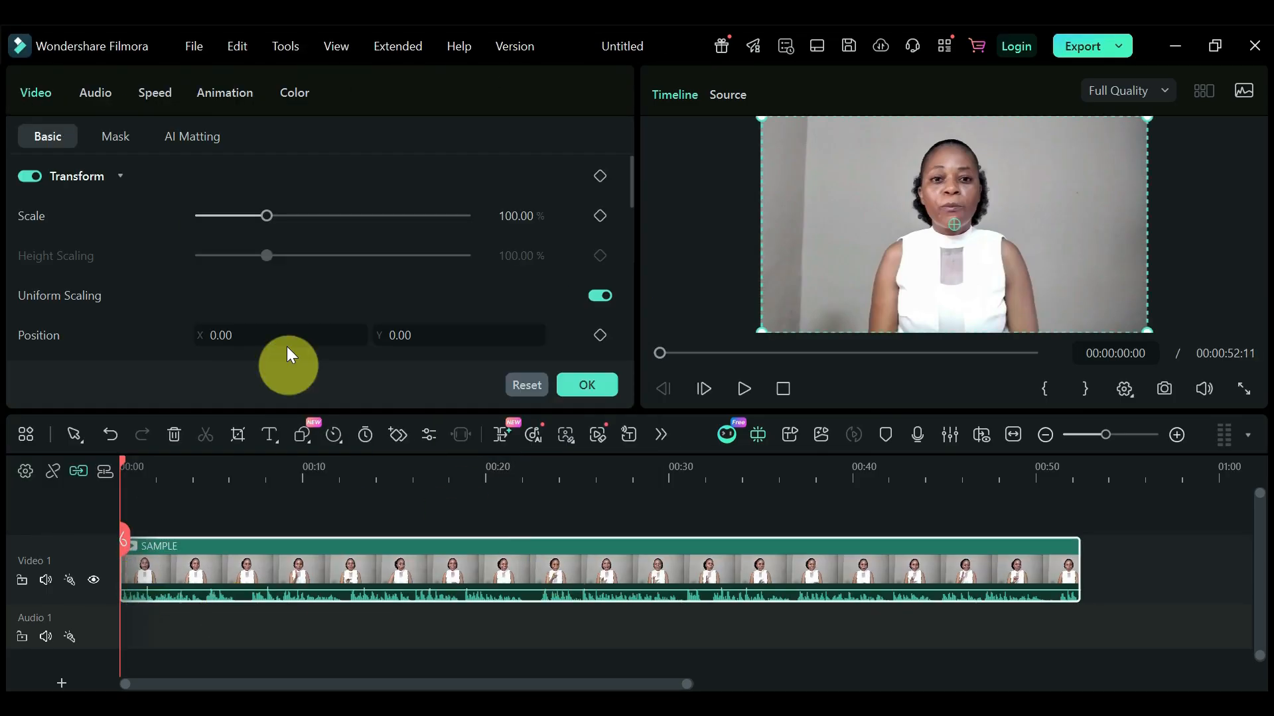
left_click(194, 138)
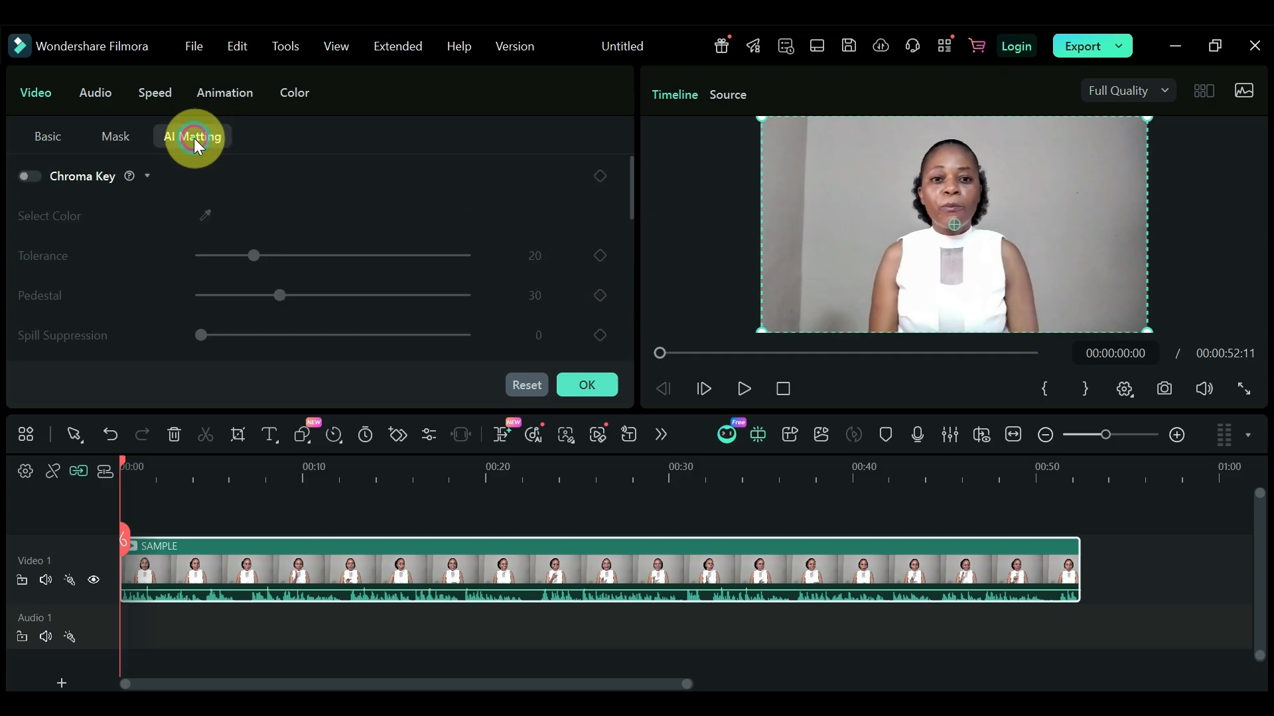
scroll(226, 261, "down", 5)
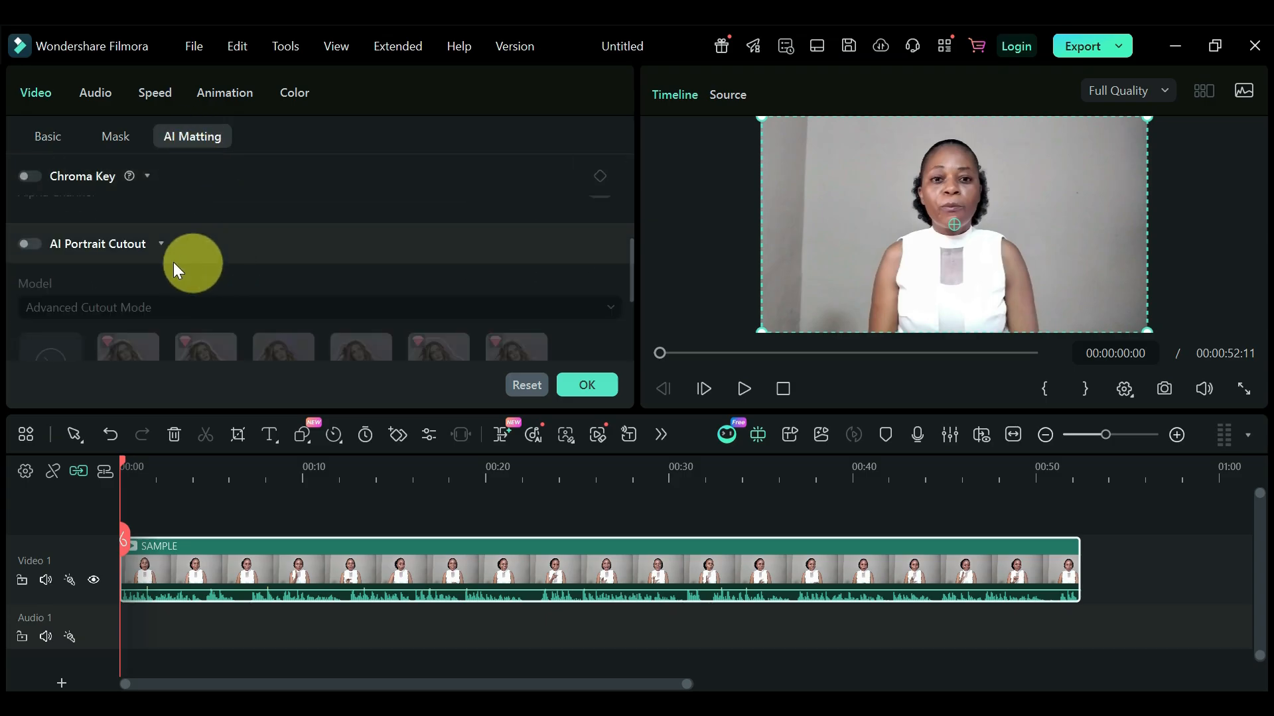
left_click(27, 244)
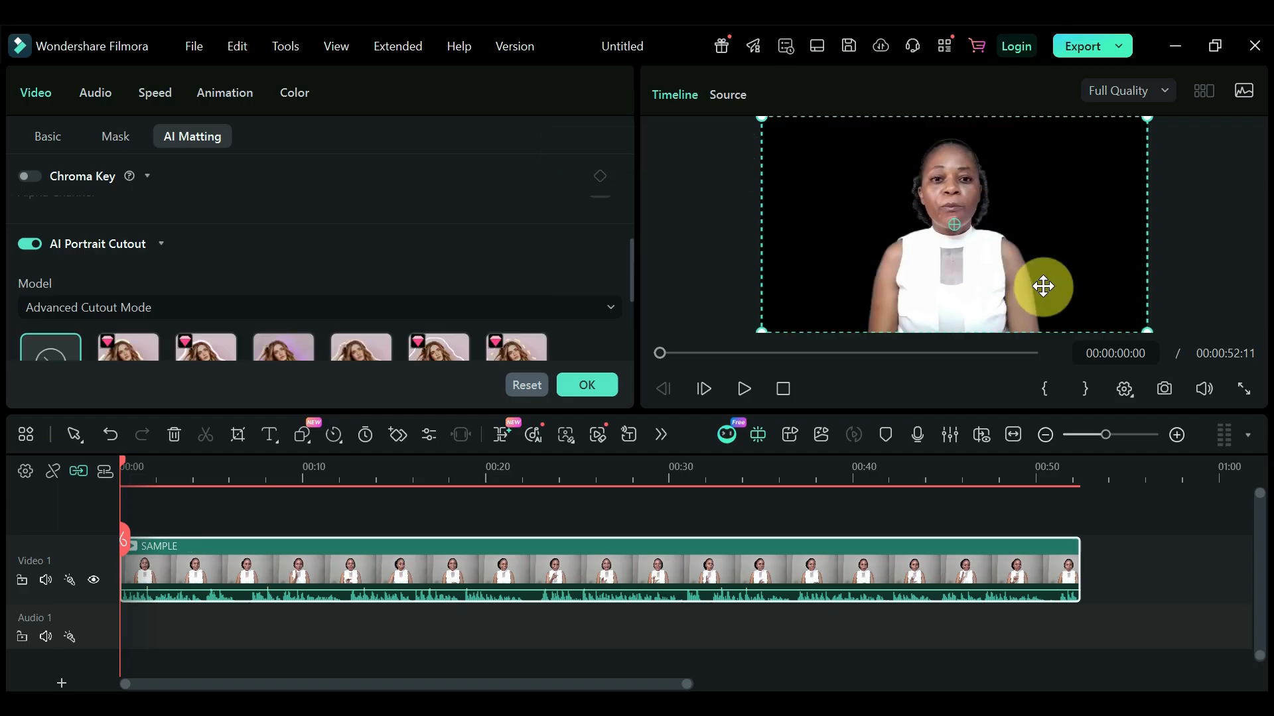
left_click(583, 385)
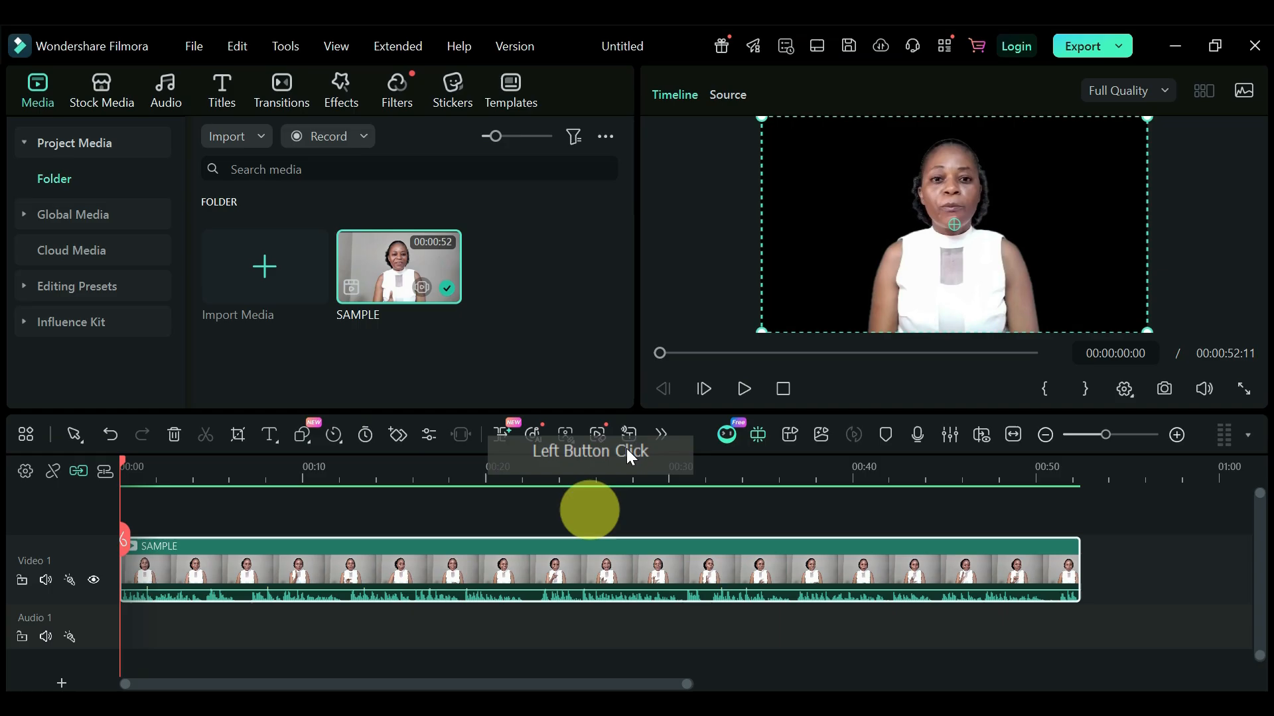
Step: Import the downloaded studio and living space background images from the Downloads folder into the project media
left_click(264, 267)
scroll(491, 279, "down", 3)
left_click(444, 313)
scroll(494, 324, "down", 2)
scroll(488, 321, "up", 5)
left_click(488, 321)
scroll(445, 273, "down", 1)
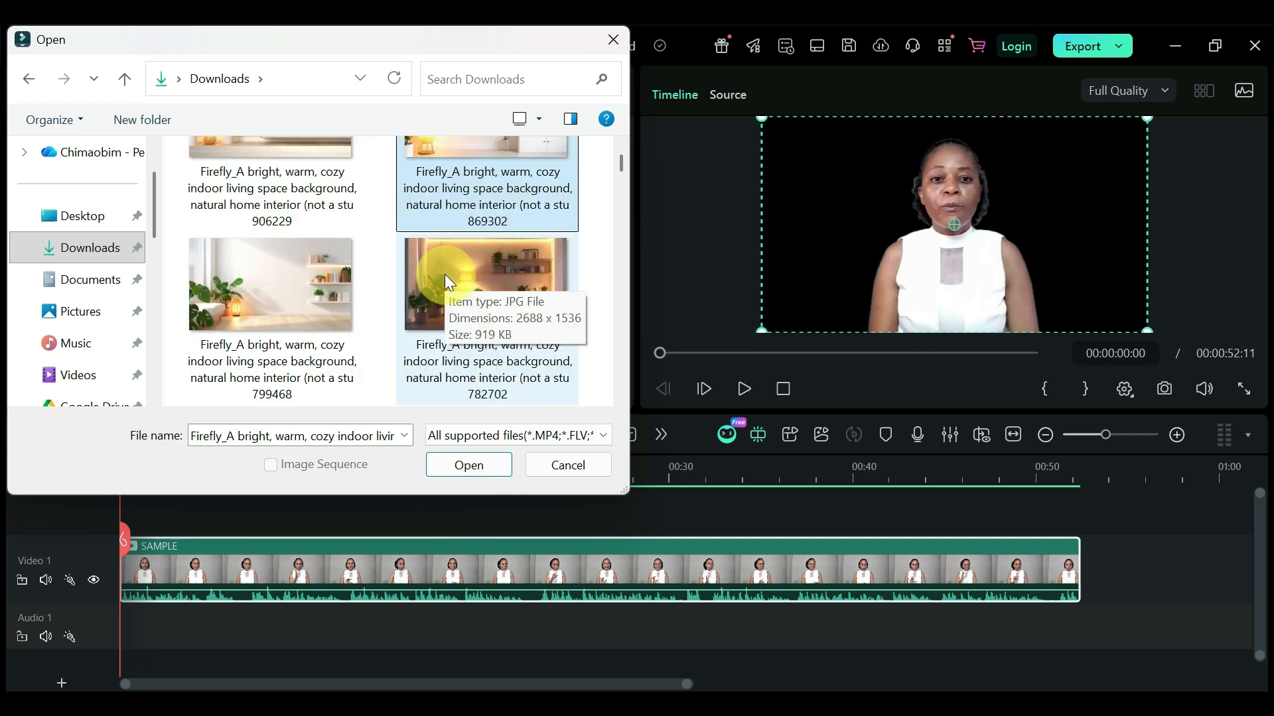
scroll(444, 273, "up", 2)
left_click(483, 207, "shift")
left_click(460, 465)
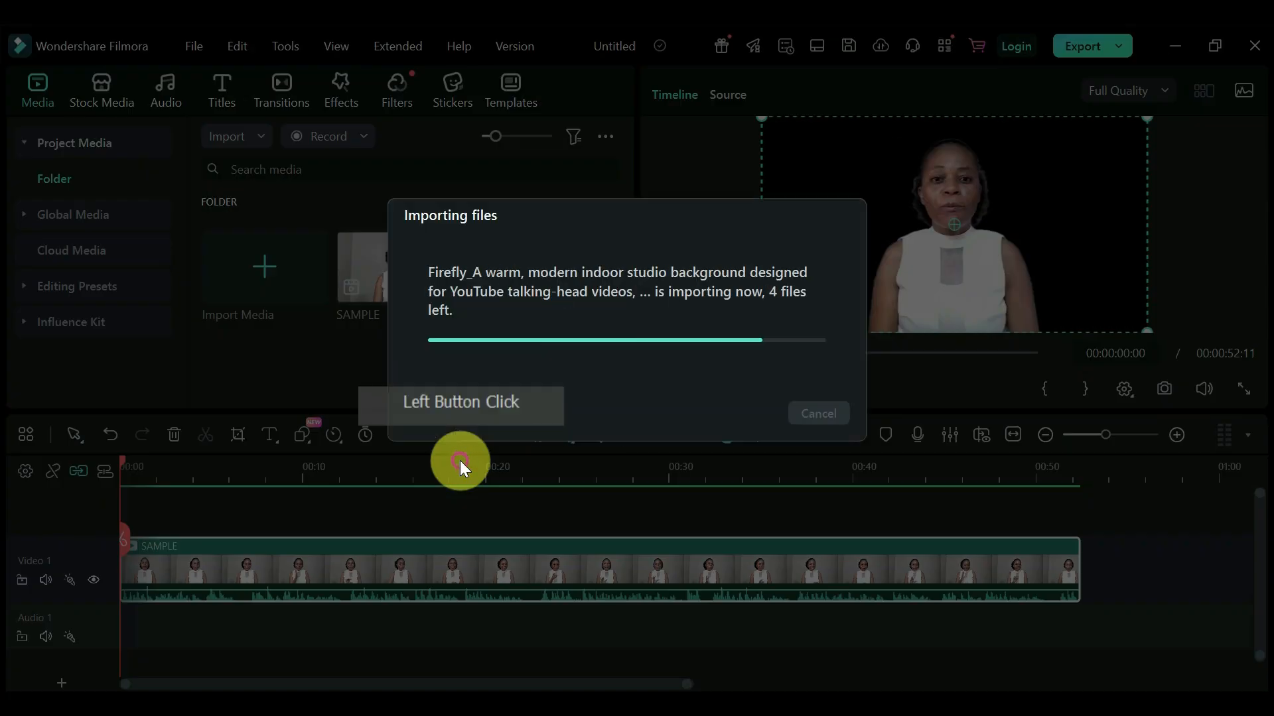
Step: Move the SAMPLE clip up to the Video 2 track and duplicate it onto the track above
left_click_drag(538, 560, 533, 529)
right_click(490, 563)
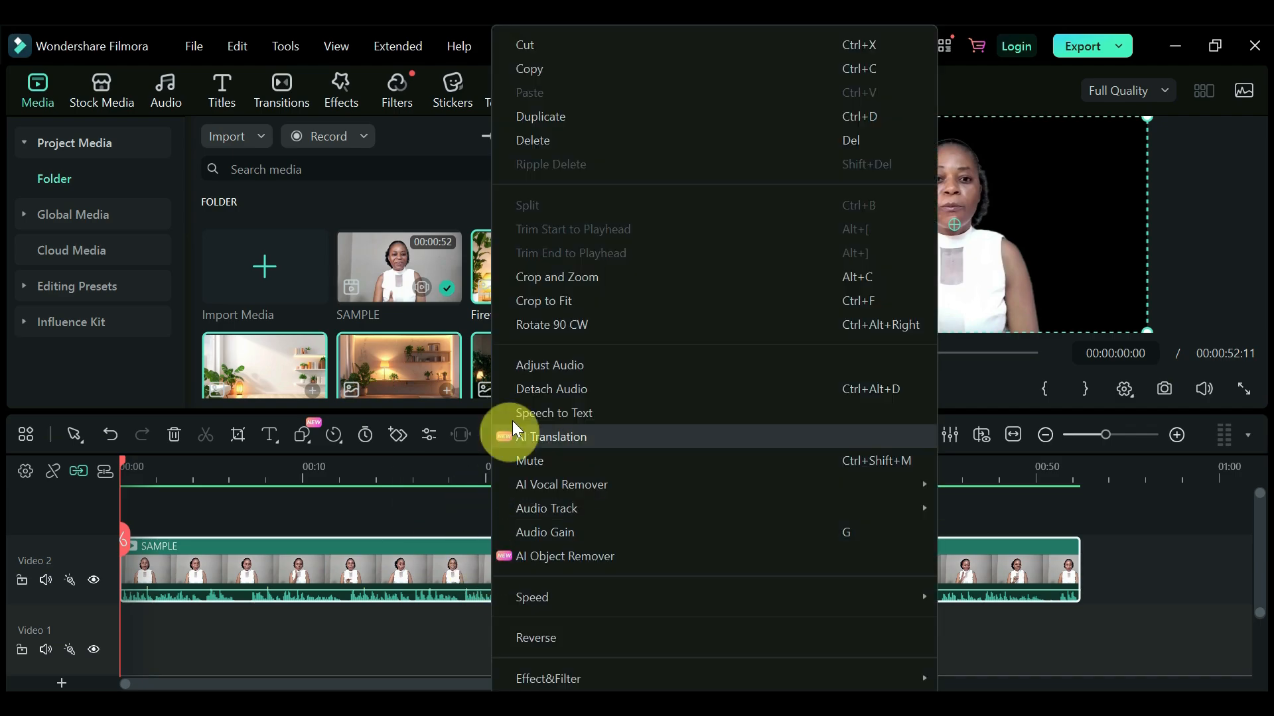
left_click(599, 115)
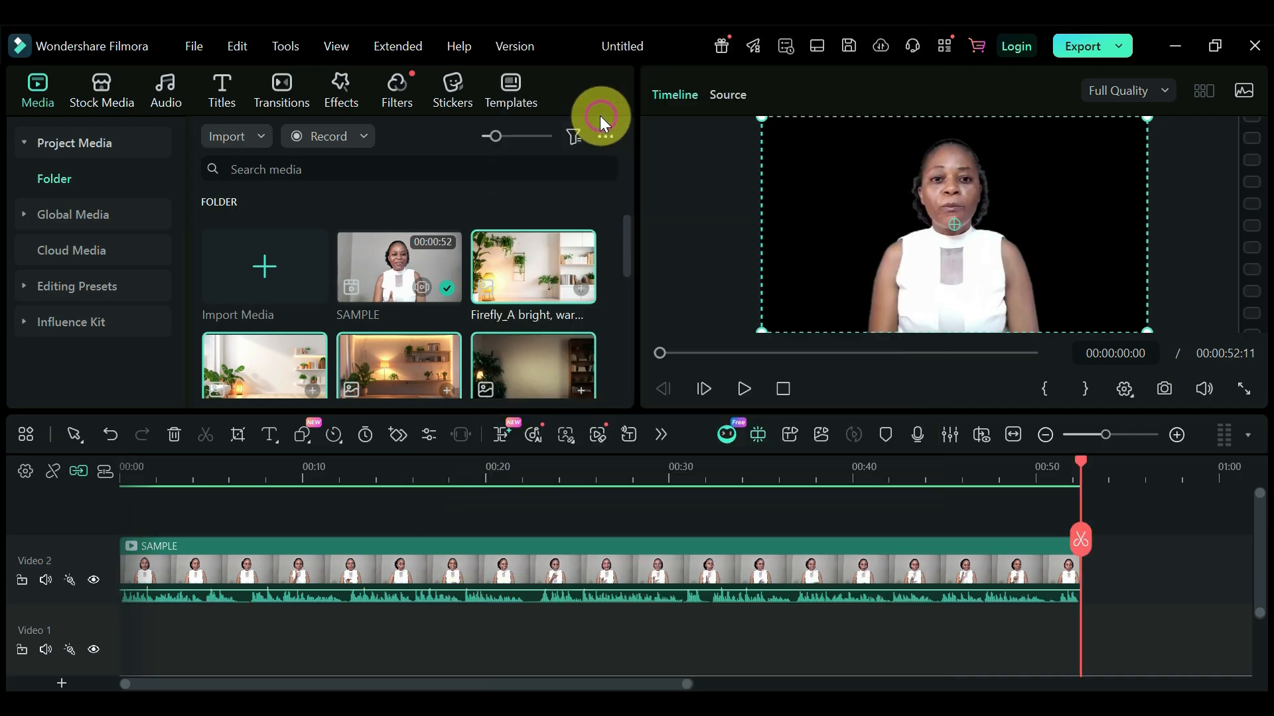
scroll(605, 587, "down", 2)
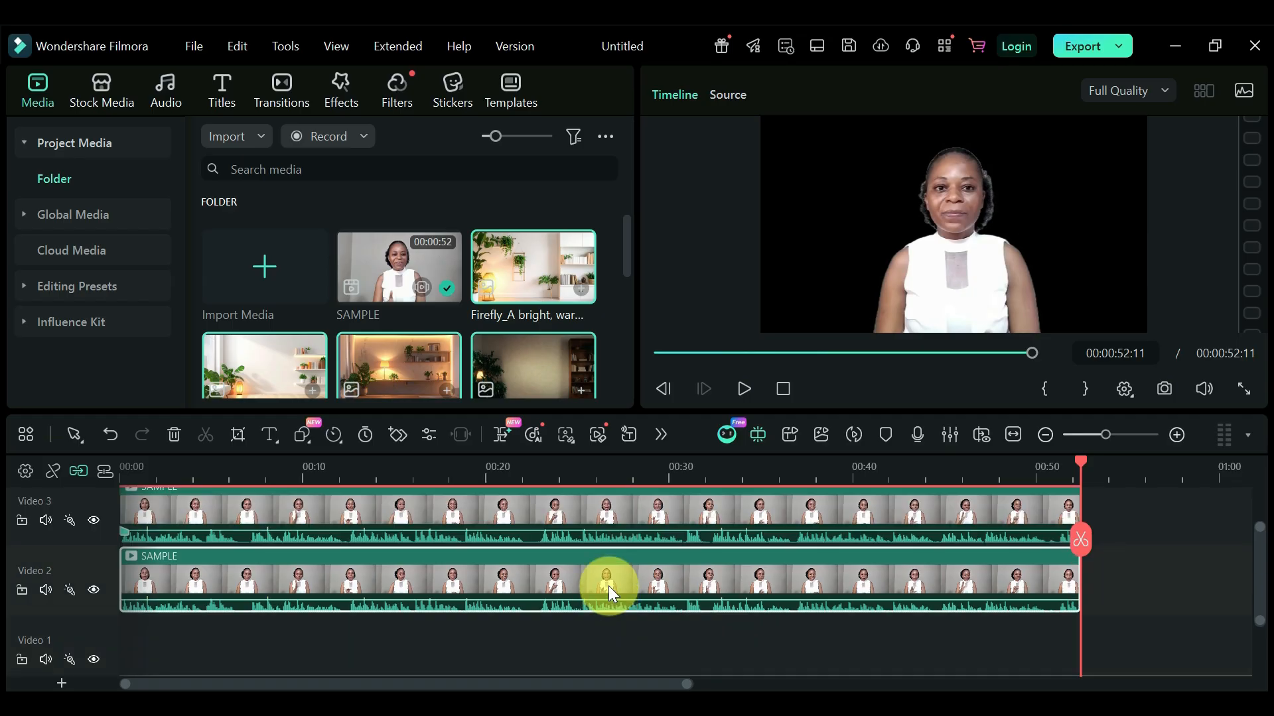
scroll(592, 600, "down", 2)
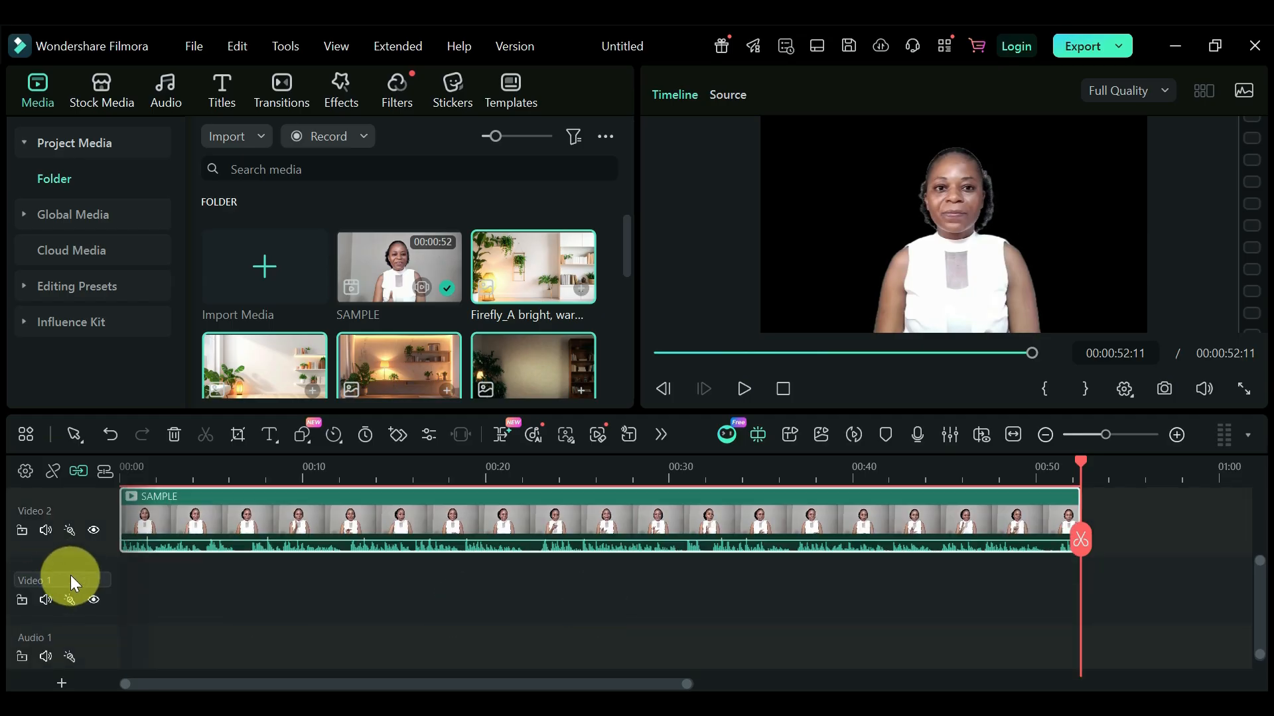
Step: Place the warm-lit Firefly shelf image at the start of the Video 1 track and return the playhead to 00:00
scroll(63, 571, "up", 2)
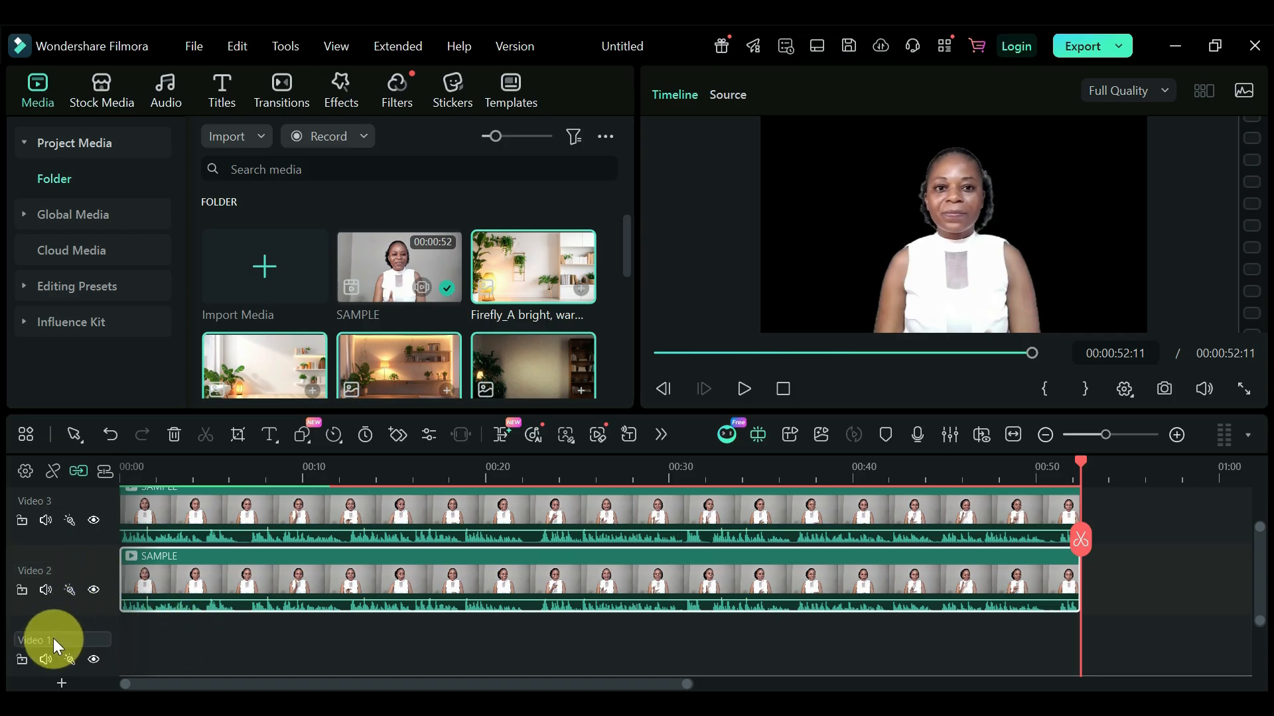
scroll(535, 261, "down", 3)
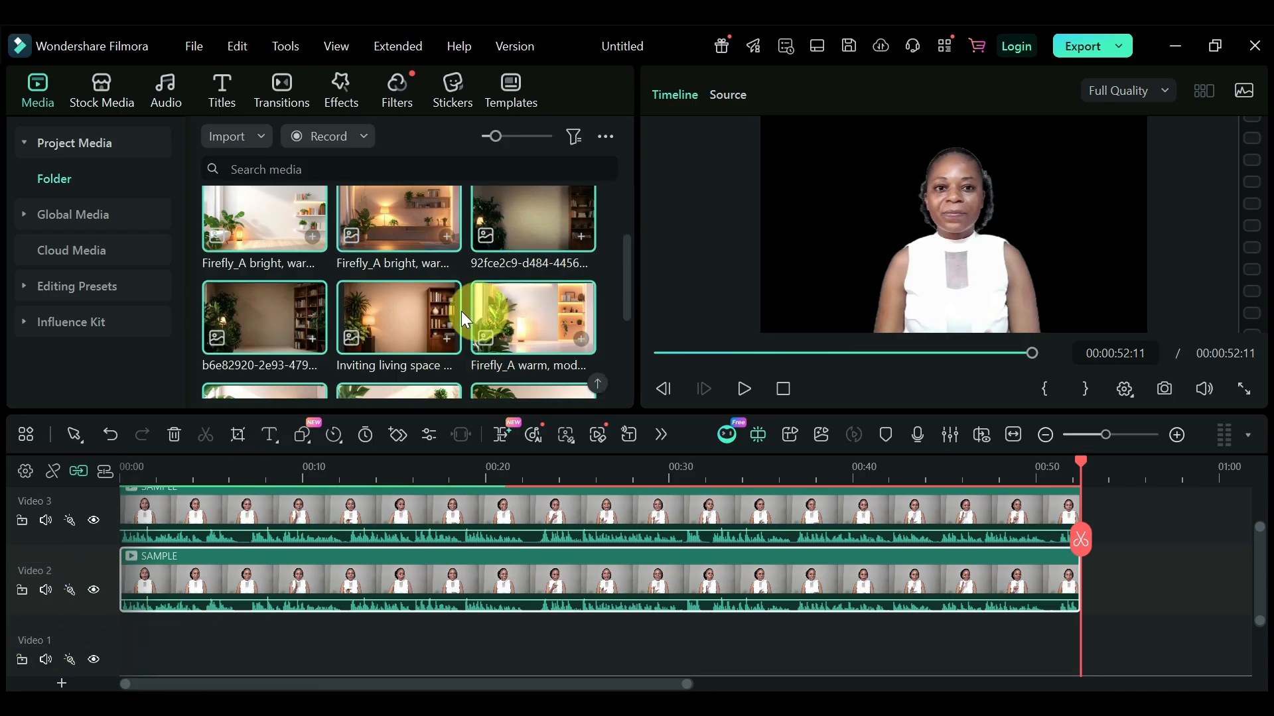
scroll(454, 305, "up", 3)
scroll(423, 325, "down", 2)
left_click(403, 226)
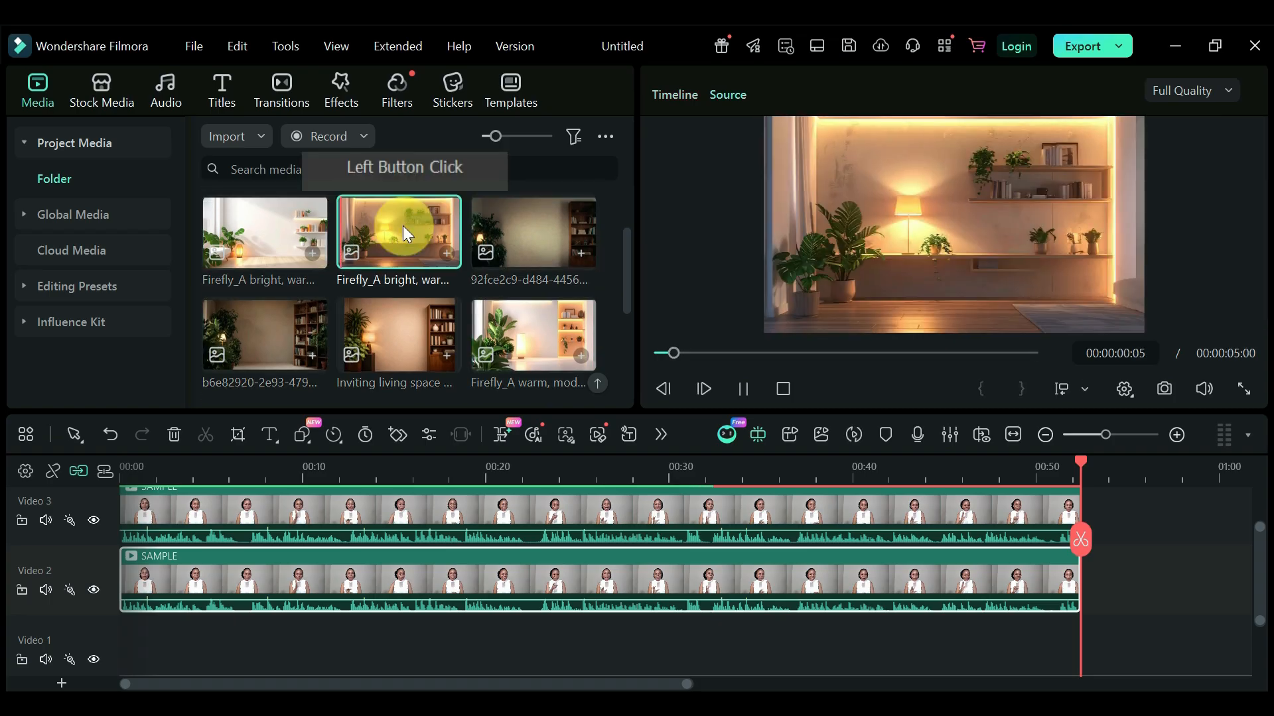
left_click_drag(415, 236, 193, 652)
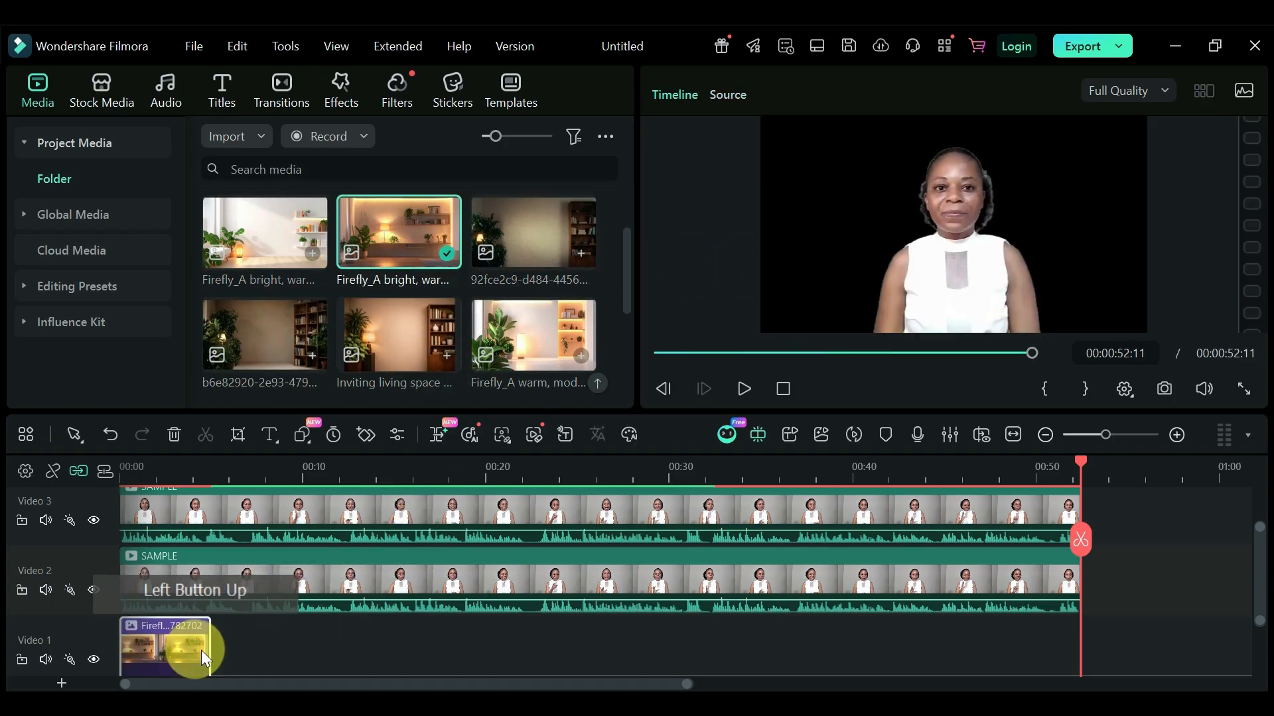
scroll(193, 637, "down", 1)
left_click(121, 467)
Step: Add the bright Firefly studio, dark bookshelf and inviting living space images one after another on the Video 1 track
scroll(541, 265, "up", 2)
left_click_drag(542, 265, 271, 641)
scroll(358, 265, "down", 2)
scroll(348, 313, "up", 2)
scroll(349, 313, "down", 2)
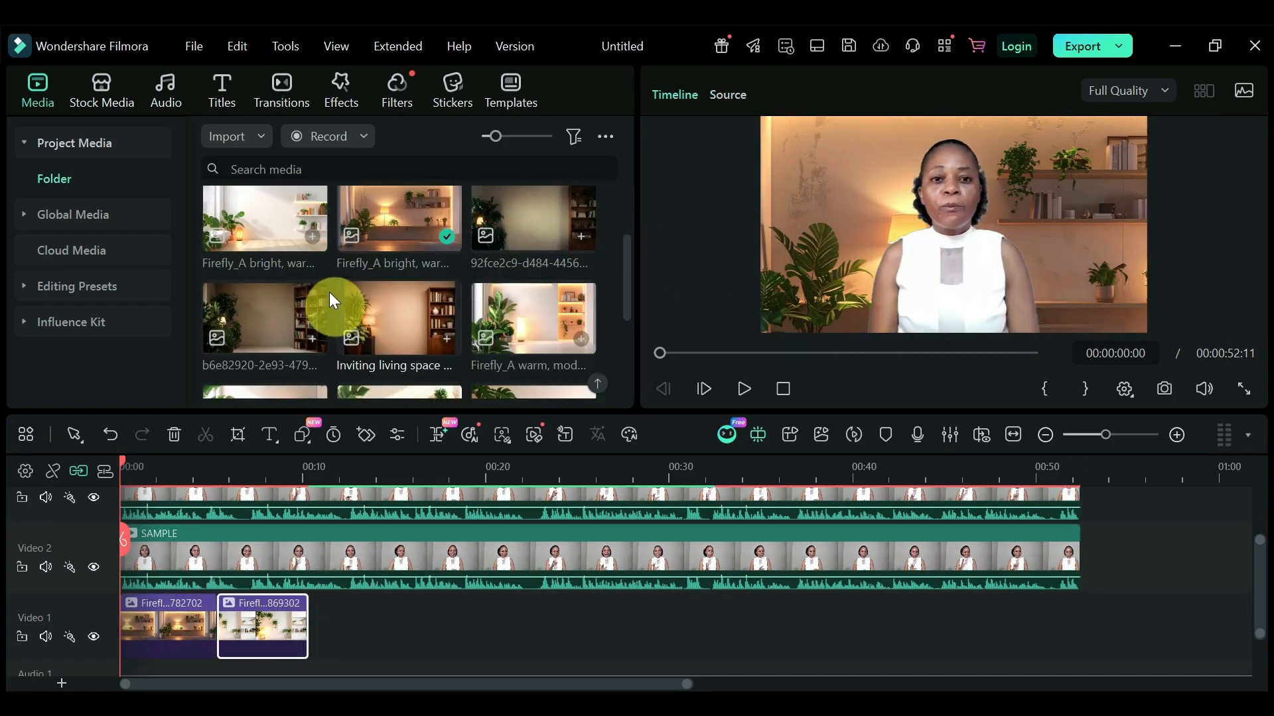
left_click_drag(275, 225, 335, 634)
left_click_drag(544, 232, 426, 633)
left_click_drag(265, 317, 537, 627)
left_click_drag(399, 317, 629, 626)
Step: Append the four warm modern Firefly images and the three remaining dark studio images to the end of the Video 1 track
scroll(398, 298, "down", 2)
left_click_drag(533, 219, 720, 626)
left_click_drag(264, 301, 812, 627)
left_click_drag(414, 309, 902, 627)
left_click_drag(533, 301, 995, 627)
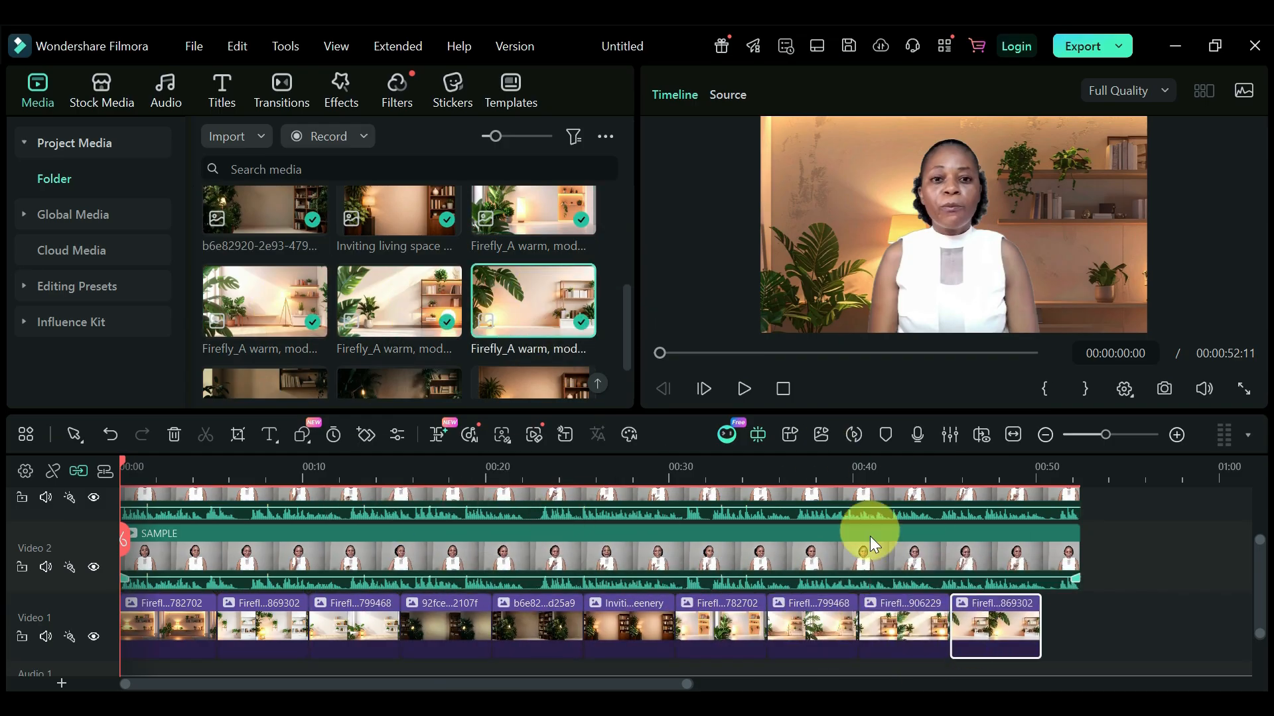
scroll(313, 292, "down", 1)
left_click_drag(314, 302, 1069, 647)
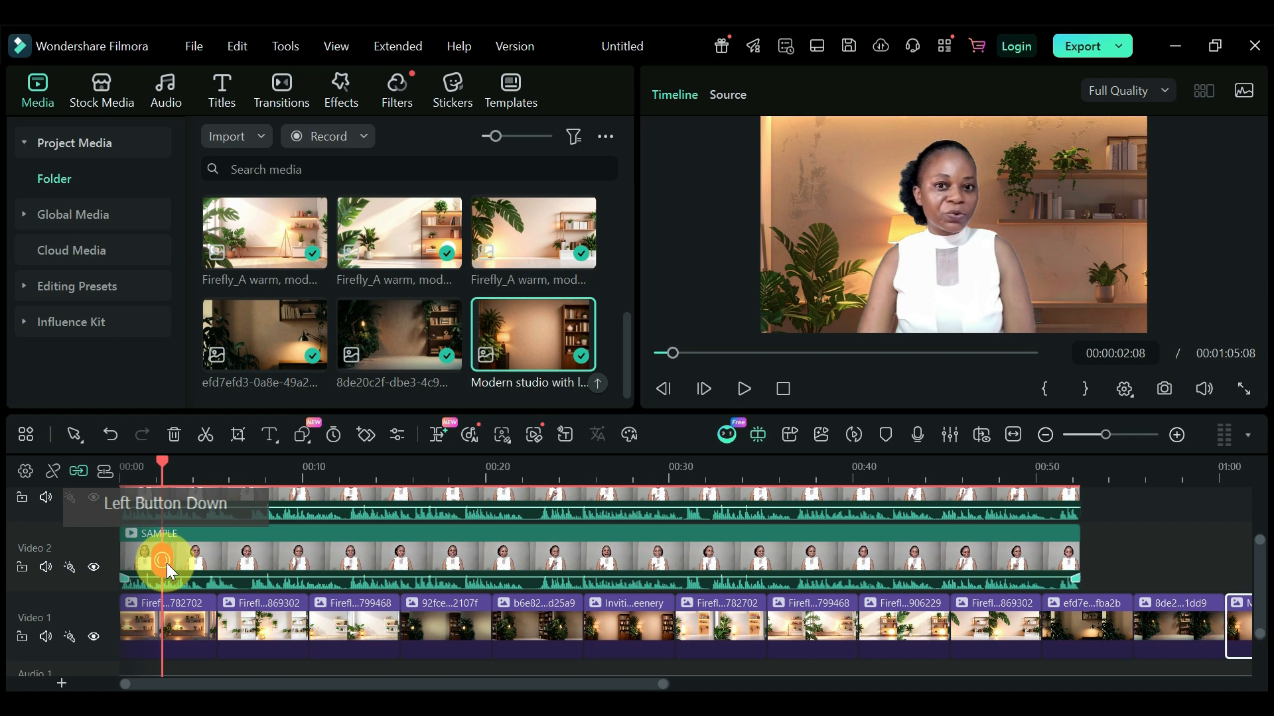
Step: Preview the opening seconds and delete the first background image from the Video 1 track
left_click_drag(166, 563, 174, 583)
left_click(193, 628)
right_click(194, 627)
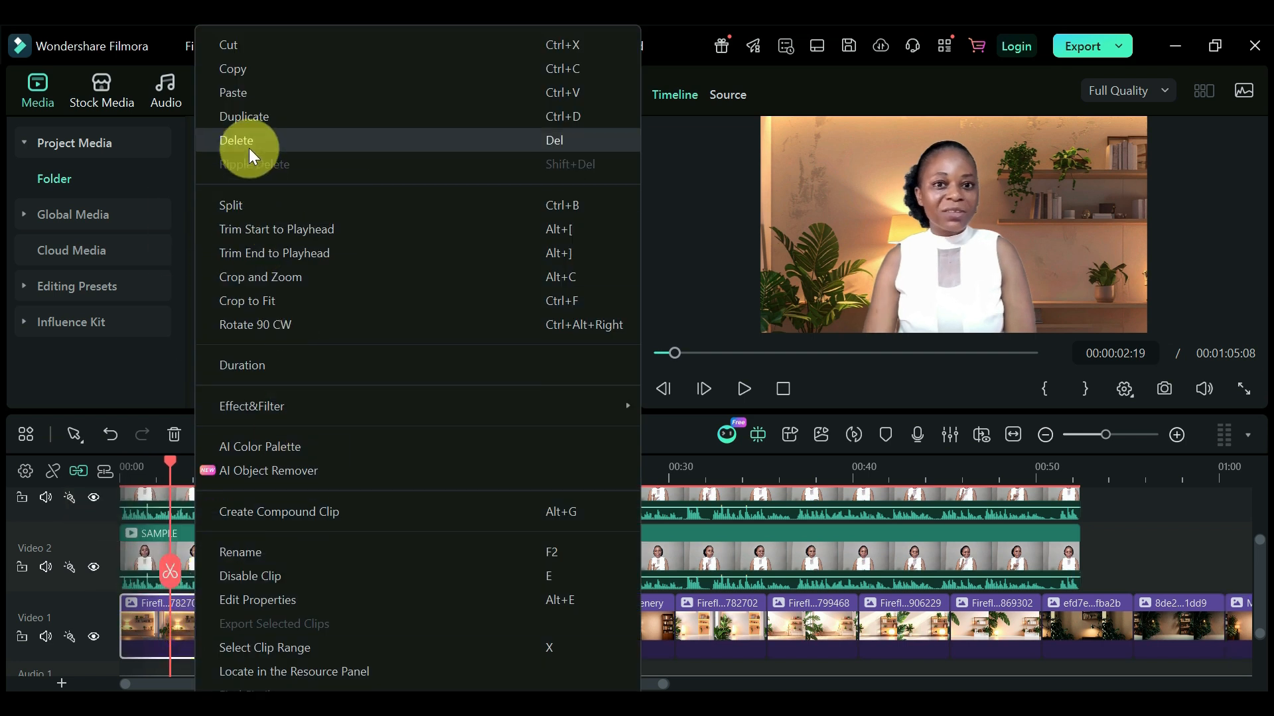
left_click(249, 147)
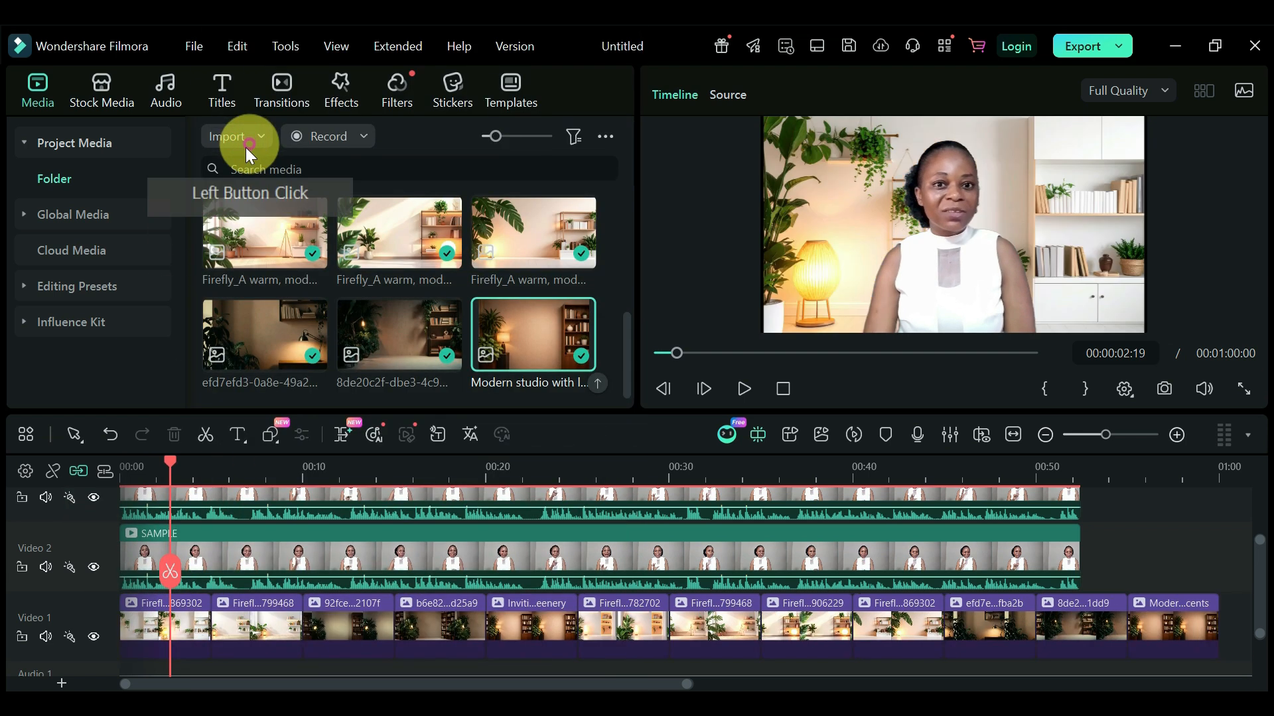
Step: Enlarge the first background image on the Video 1 track and adjust its position behind the speaker
double_click(145, 628)
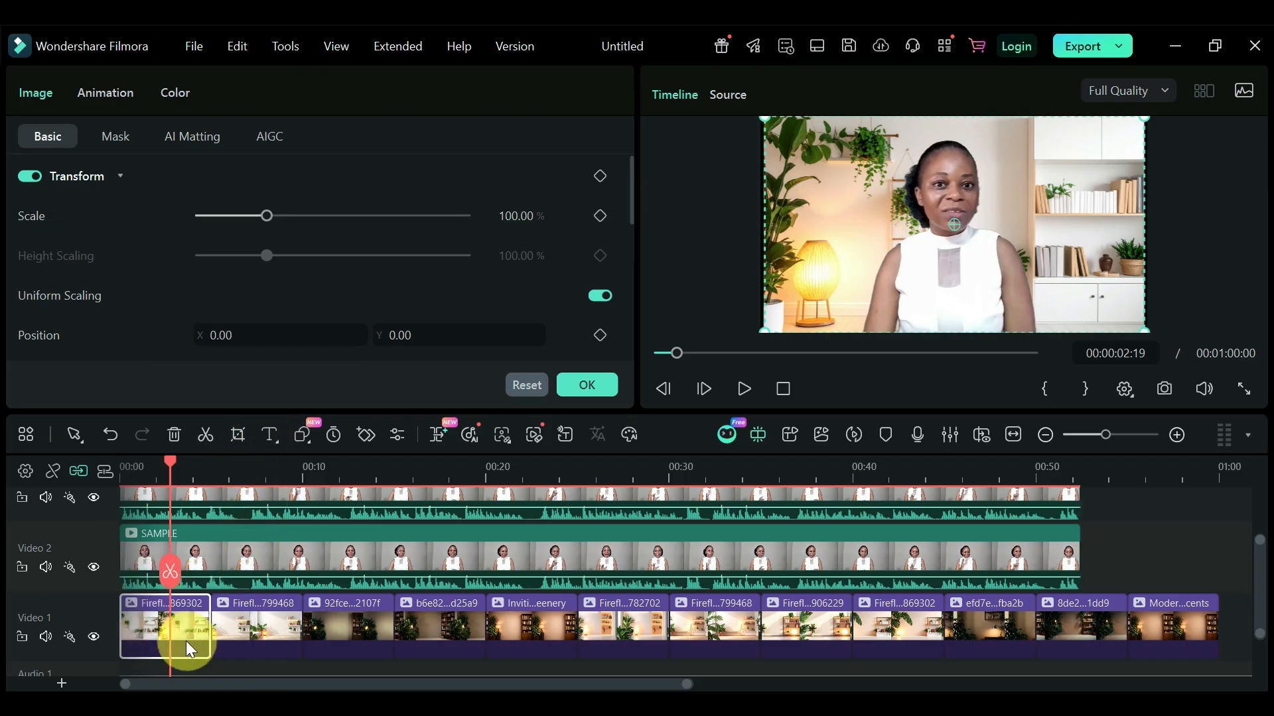
left_click_drag(260, 210, 271, 248)
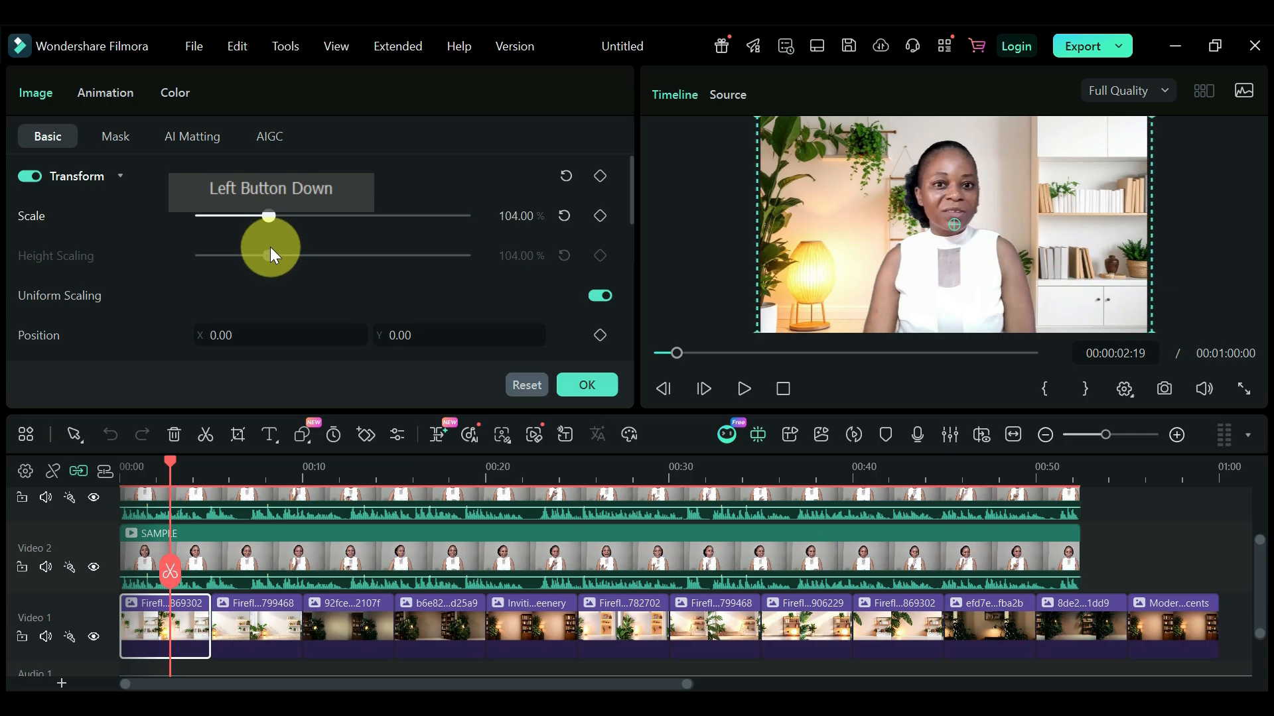
left_click_drag(531, 343, 603, 309)
left_click_drag(305, 339, 311, 337)
left_click_drag(268, 216, 272, 216)
Step: Reframe the remaining backgrounds, with the inviting living space at 131% scale and Y -163, and extend them to the end of the SAMPLE clip
left_click(346, 638)
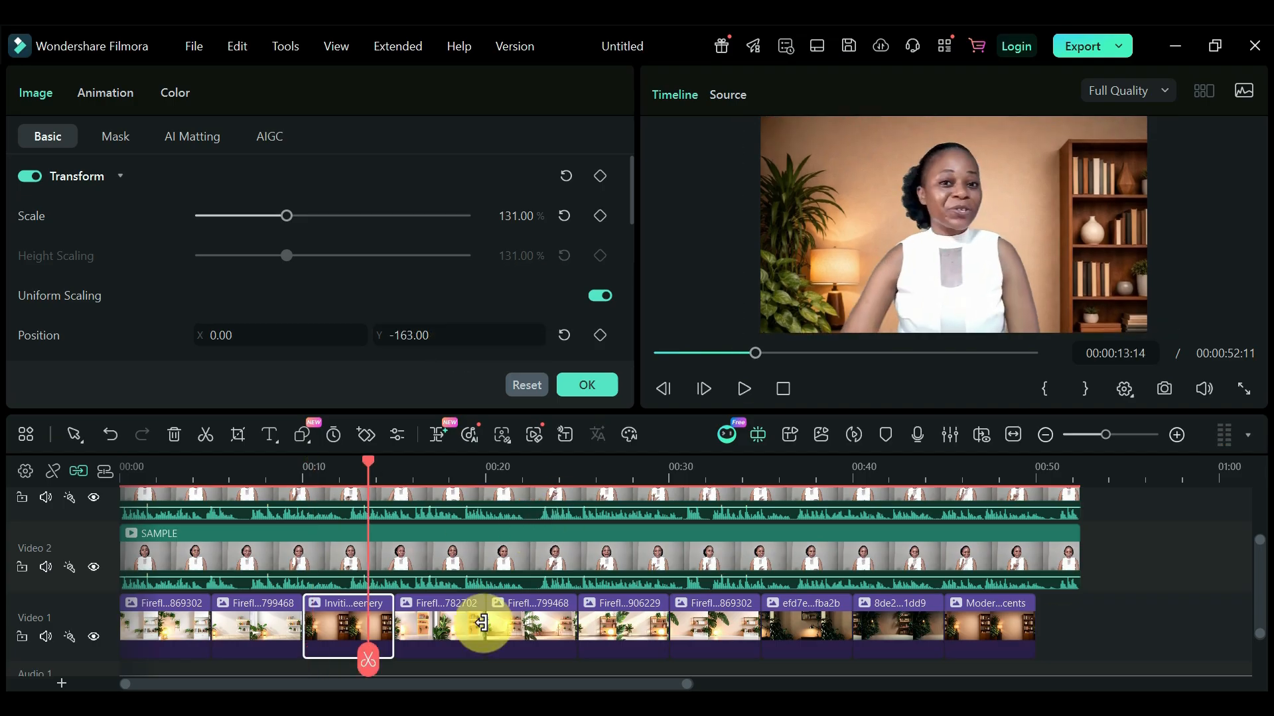
left_click(469, 337)
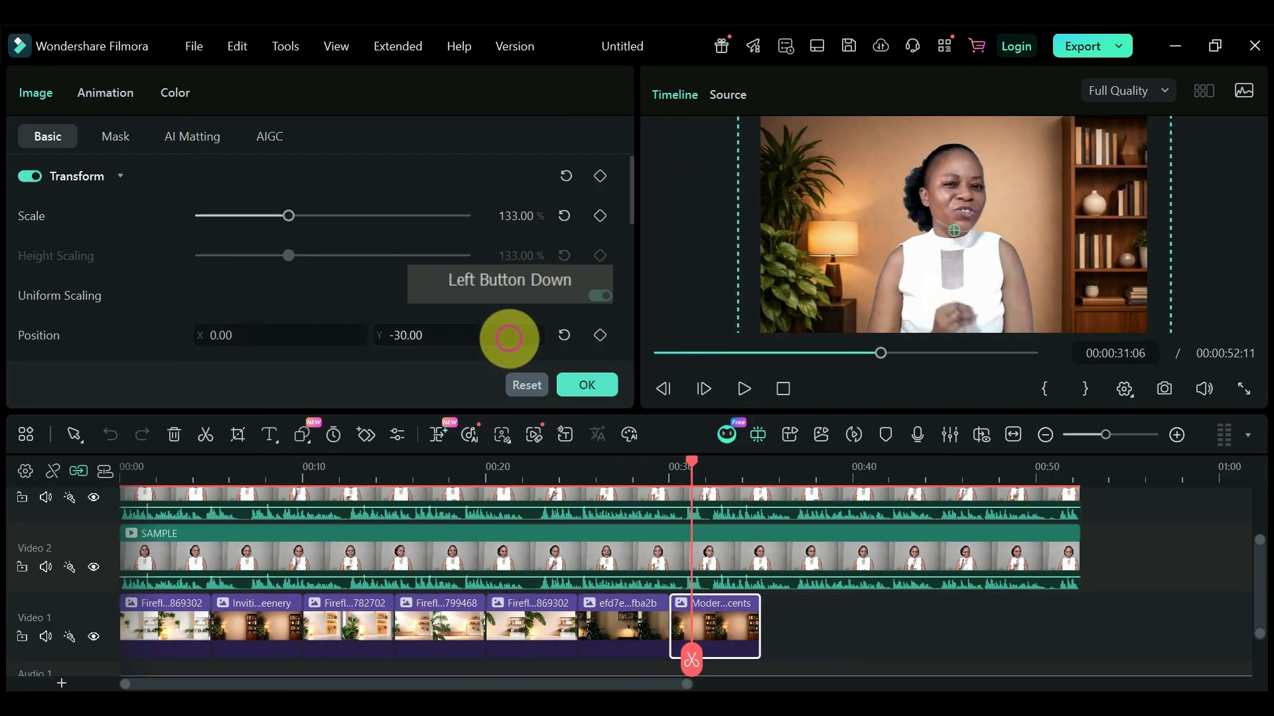
left_click(1050, 633)
left_click(129, 618)
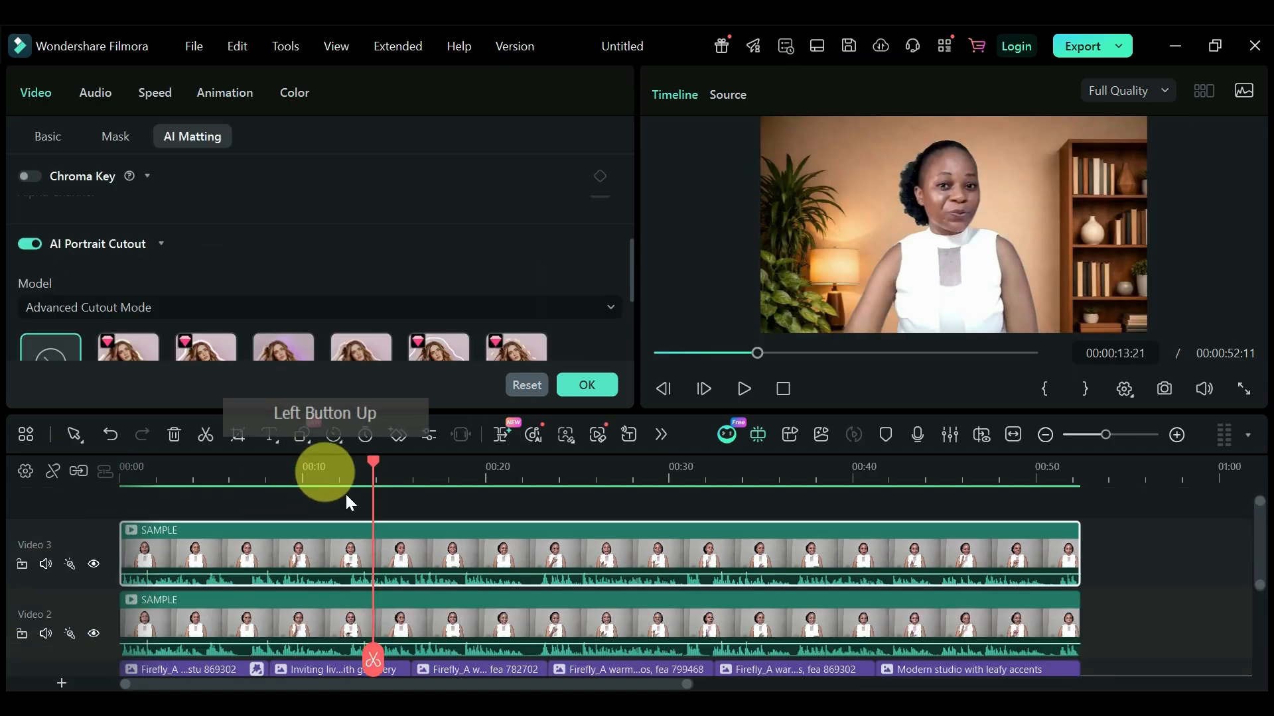
Step: Correct the white balance of the SAMPLE clip on Video 3 by sampling the speaker's white top with the color picker
left_click(549, 496)
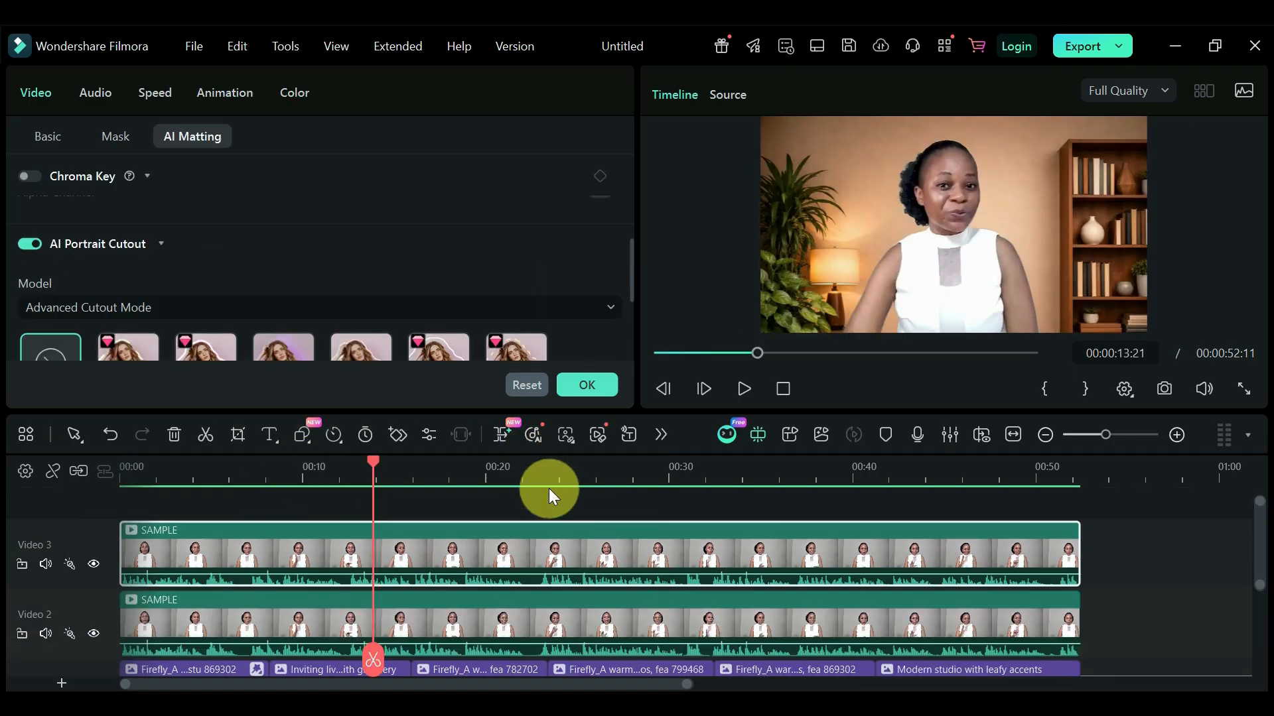
left_click(293, 92)
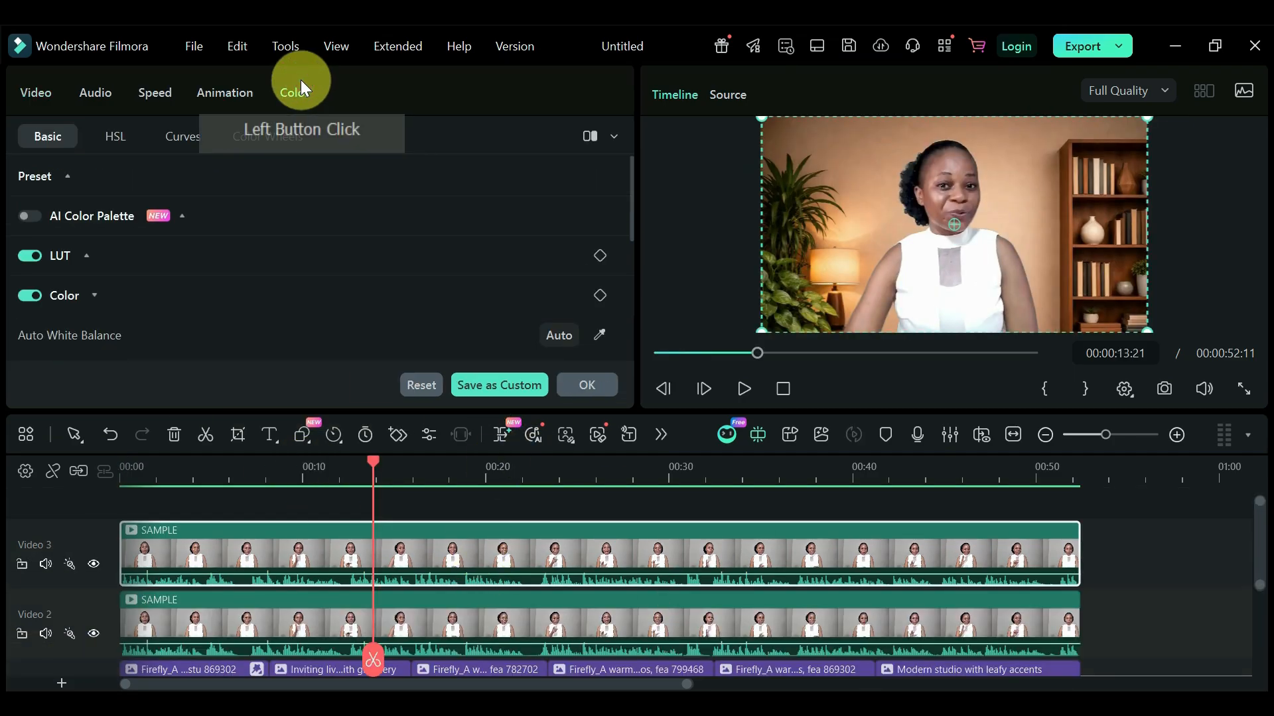
left_click(100, 293)
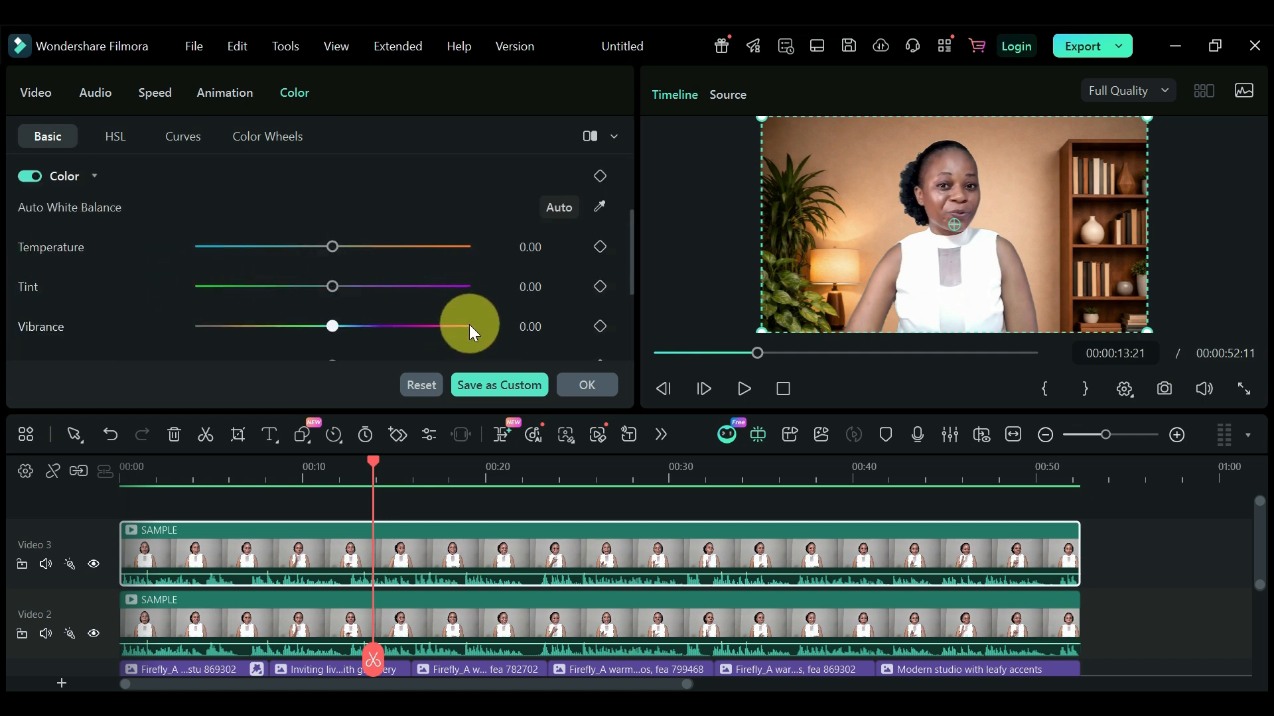
left_click(600, 207)
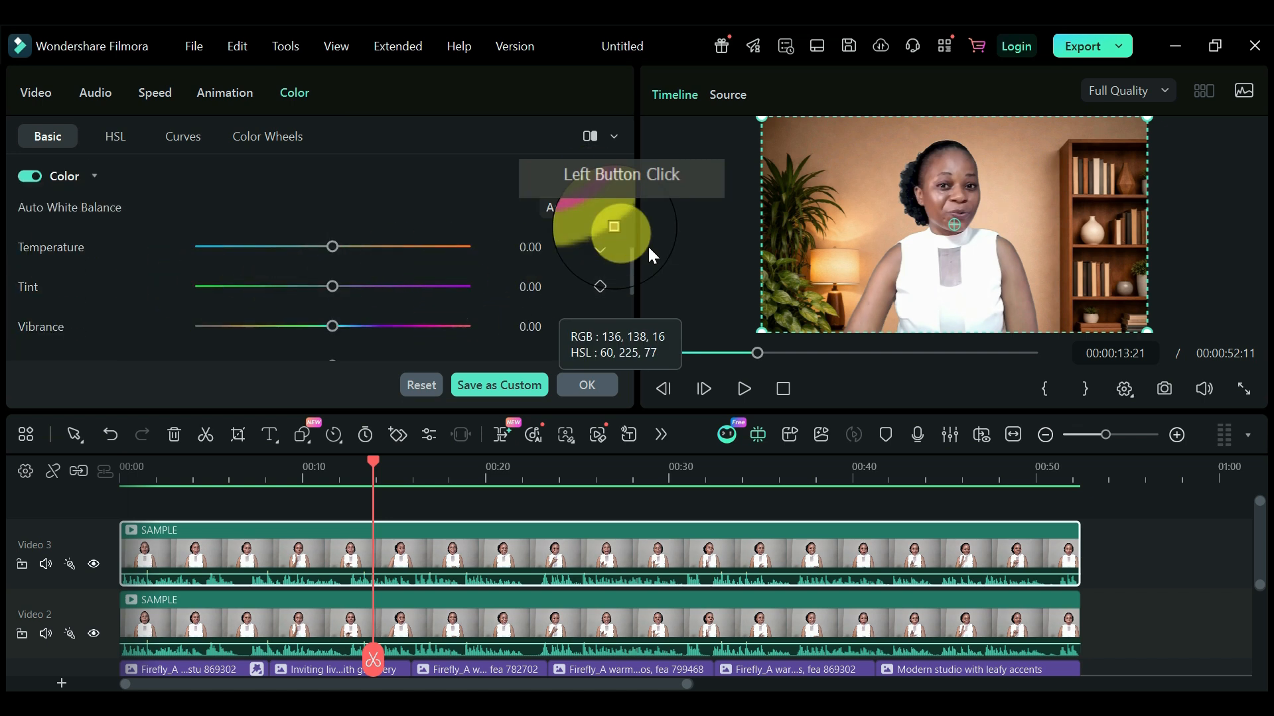
left_click(918, 275)
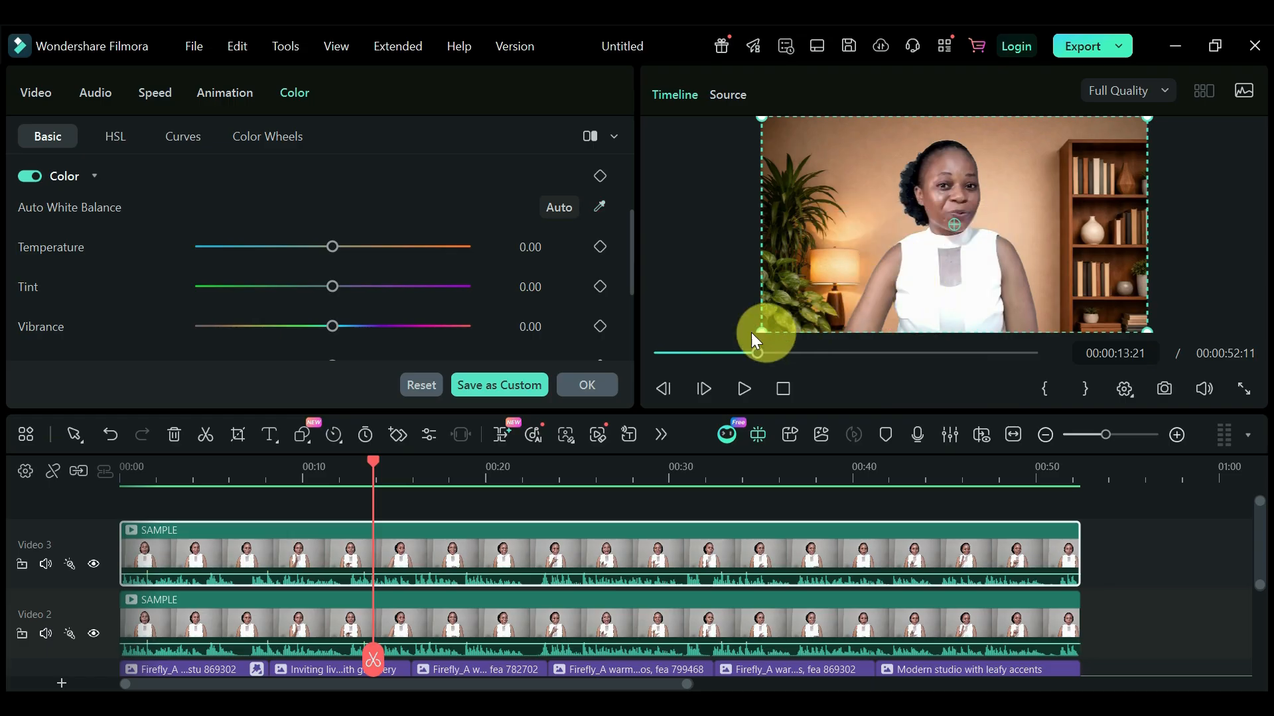
left_click(599, 207)
left_click(838, 273)
Step: Set the SAMPLE clip's vibrance to 20 and its saturation to 6
scroll(380, 293, "down", 1)
left_click_drag(333, 284, 360, 283)
left_click_drag(332, 323, 341, 324)
left_click_drag(332, 244, 470, 248)
Step: Raise the SAMPLE clip's purple saturation to maximum and adjust the orange hue in the HSL color settings
left_click(115, 136)
left_click(221, 212)
left_click_drag(332, 288, 470, 288)
left_click(62, 212)
left_click_drag(332, 248, 286, 247)
left_click_drag(470, 287, 331, 287)
left_click_drag(286, 248, 394, 288)
Step: Set the red hue of the SAMPLE clip to 52 and the red saturation to 20
left_click(31, 211)
left_click_drag(332, 247, 404, 247)
left_click_drag(332, 287, 360, 285)
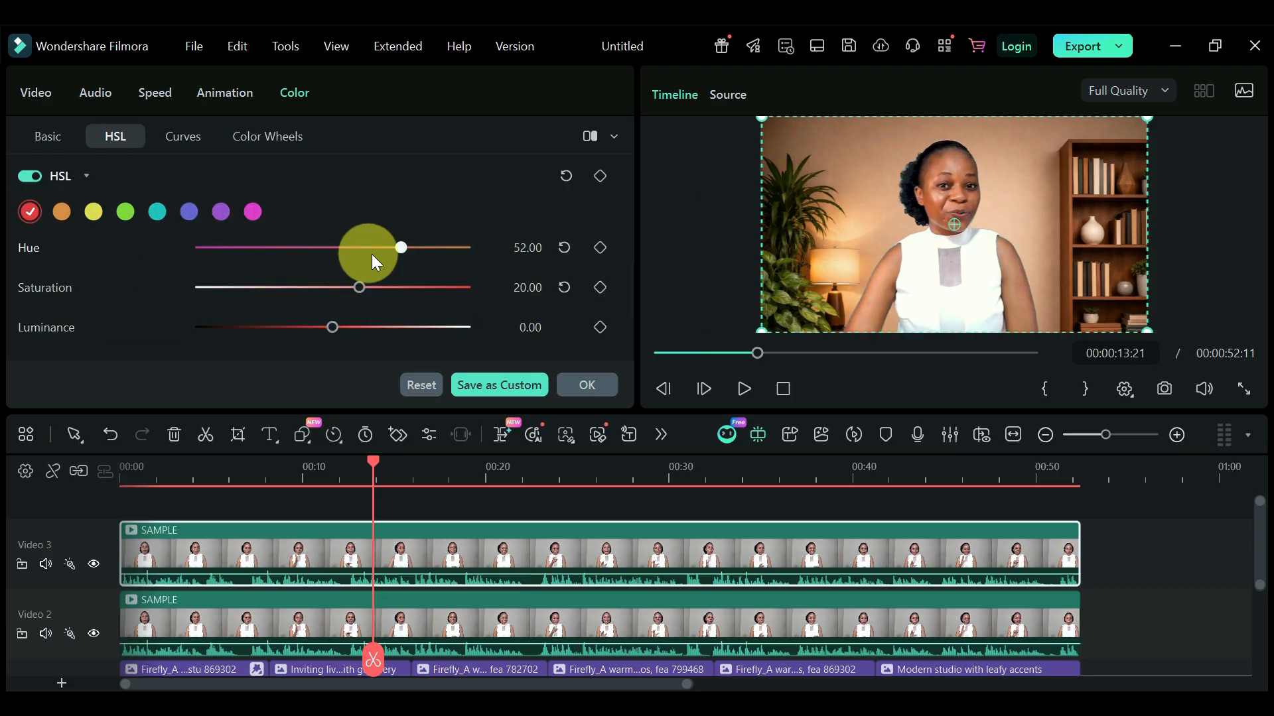
Step: Lower the purple saturation of the SAMPLE clip to its minimum and reduce the magenta saturation
left_click(220, 212)
left_click_drag(470, 287, 195, 287)
left_click(253, 212)
left_click_drag(333, 287, 247, 287)
left_click(221, 211)
Step: Shape the SAMPLE clip's color curve, toggle the curve adjustment and accept the color settings
left_click(48, 137)
left_click(115, 137)
left_click(183, 136)
left_click(109, 322)
left_click_drag(108, 322, 138, 317)
left_click_drag(378, 289, 531, 273)
left_click_drag(137, 317, 257, 306)
left_click(37, 177)
left_click(48, 136)
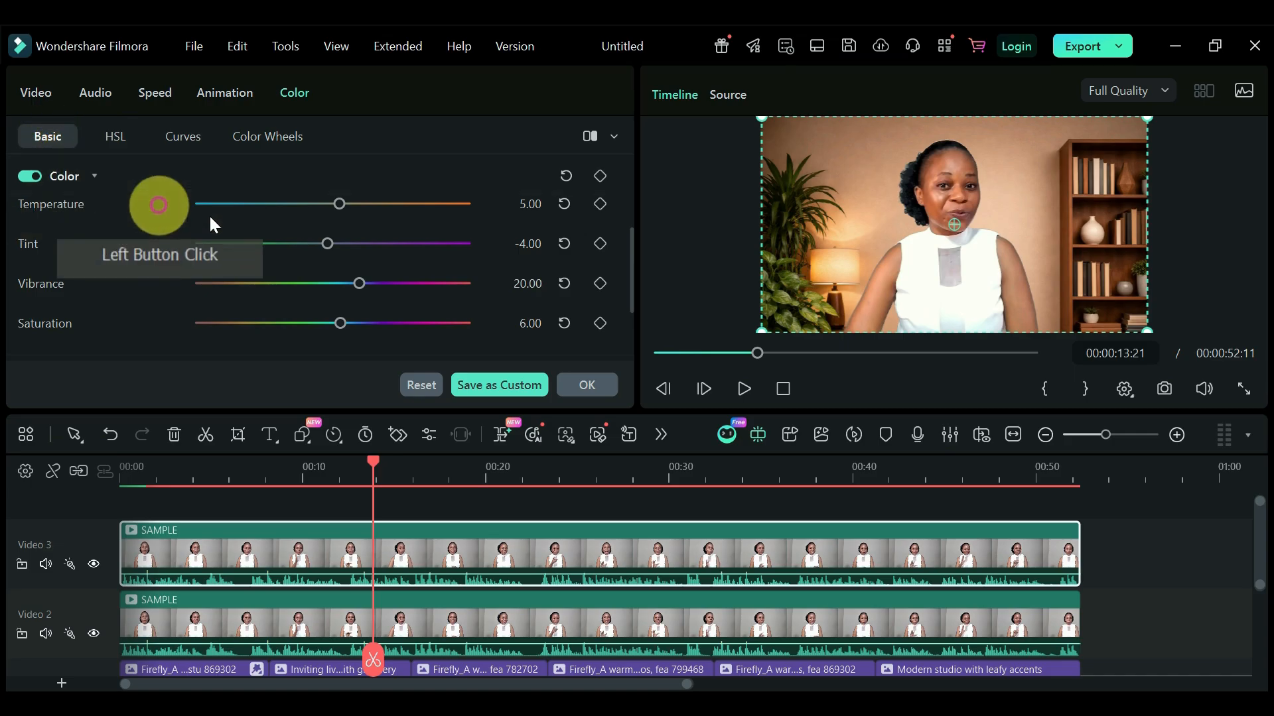
left_click(587, 385)
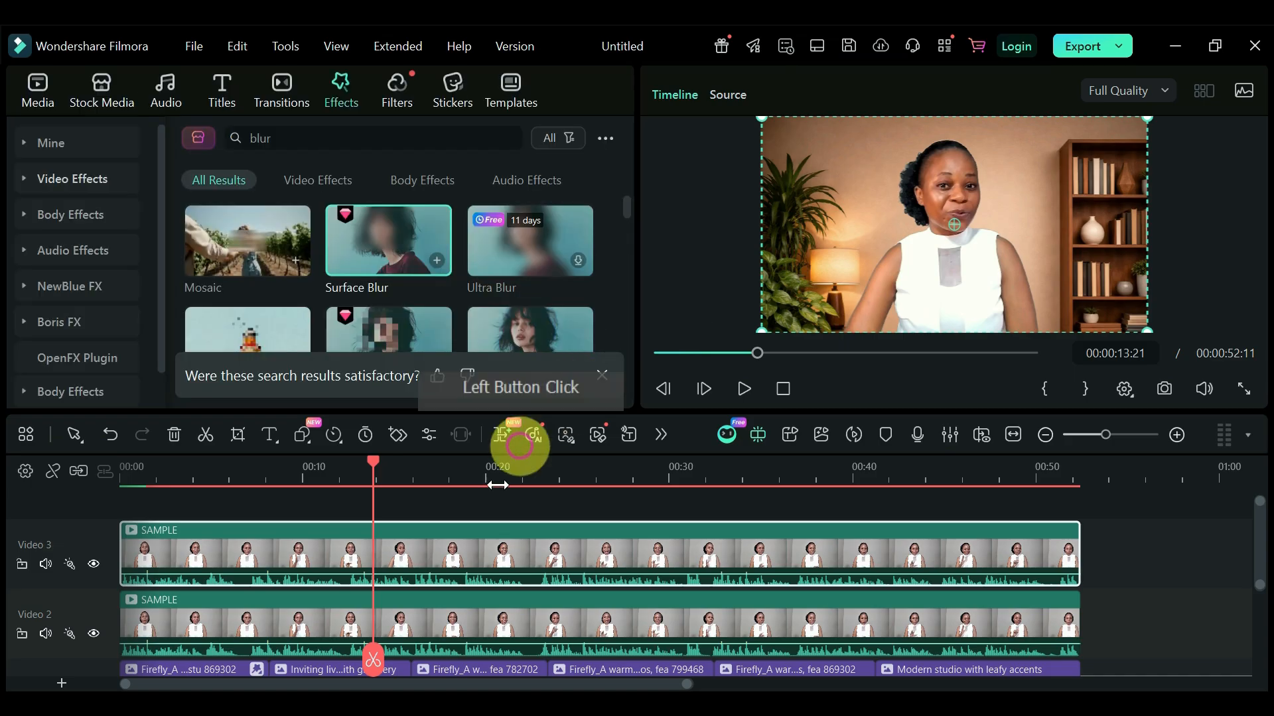
Step: Find the blur effects and apply Surface Blur to the warm Firefly background image ending in 799468
scroll(378, 584, "down", 2)
left_click_drag(372, 462, 149, 670)
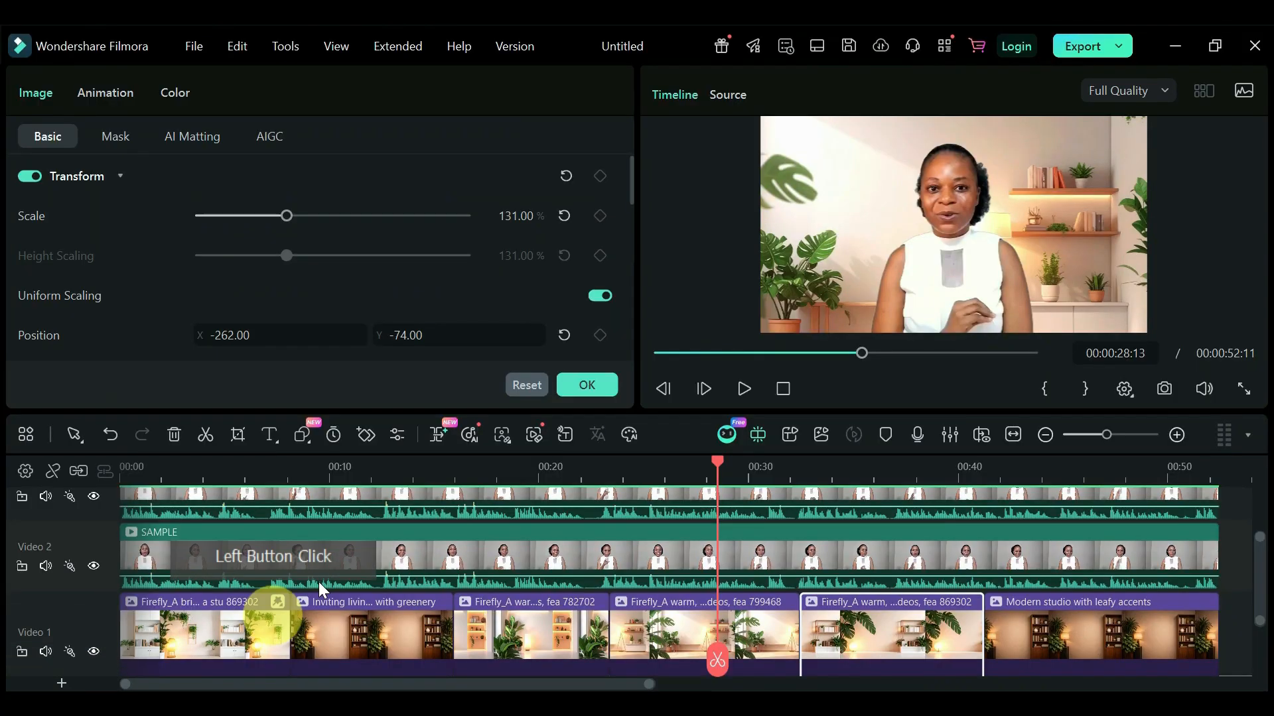
left_click(593, 385)
left_click(337, 91)
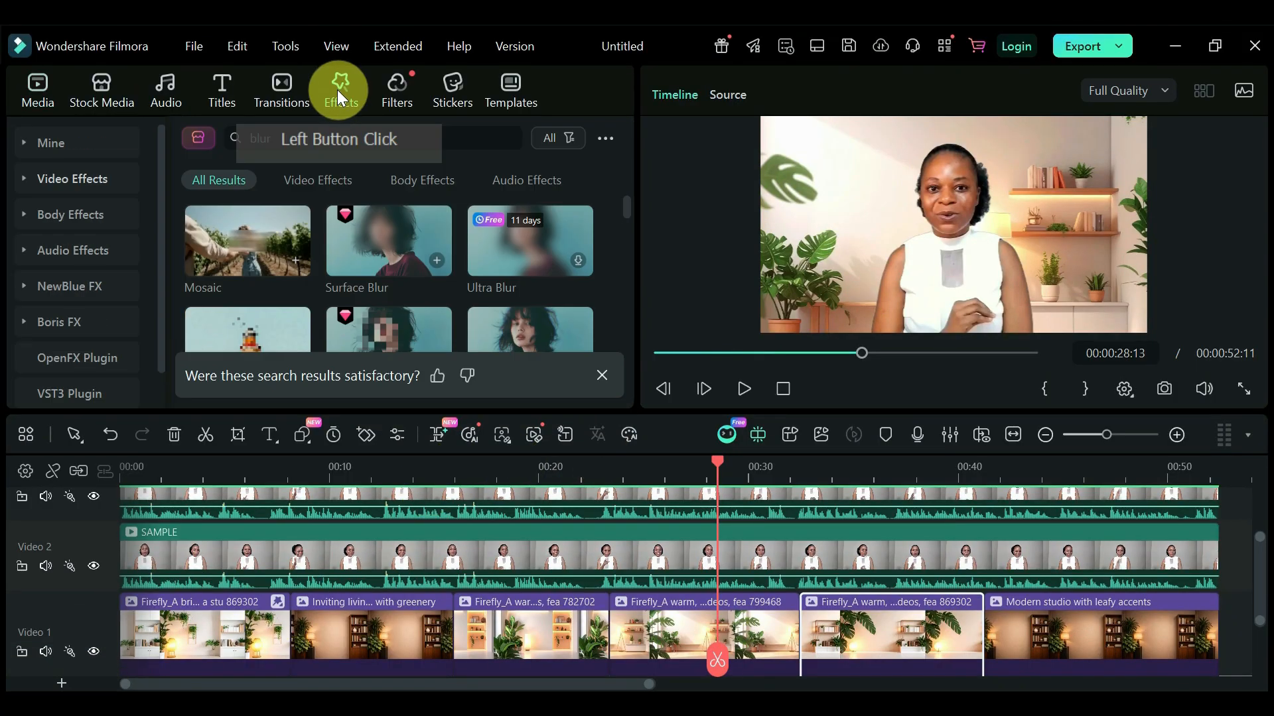
left_click(296, 137)
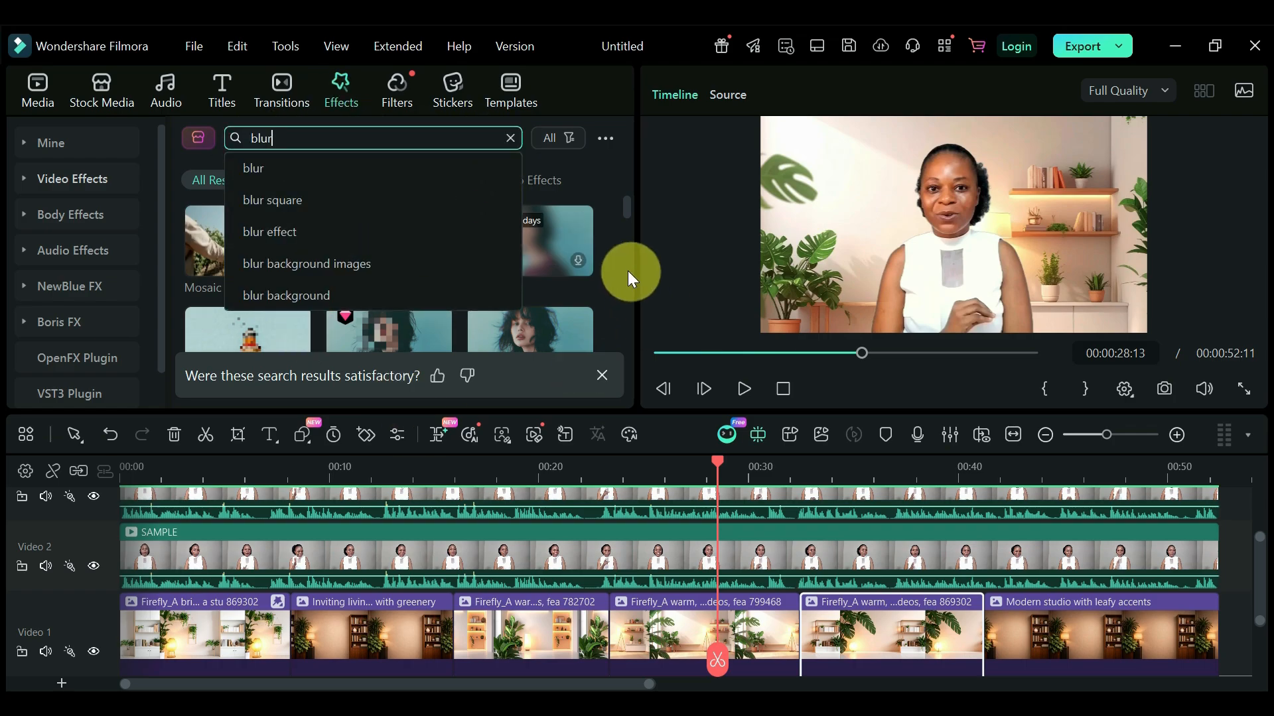
left_click(296, 138)
left_click_drag(369, 228, 727, 586)
Step: Position the Surface Blur area over the shelves of the background image with 32% width scaling and 98% height scaling
double_click(659, 595)
left_click(237, 91)
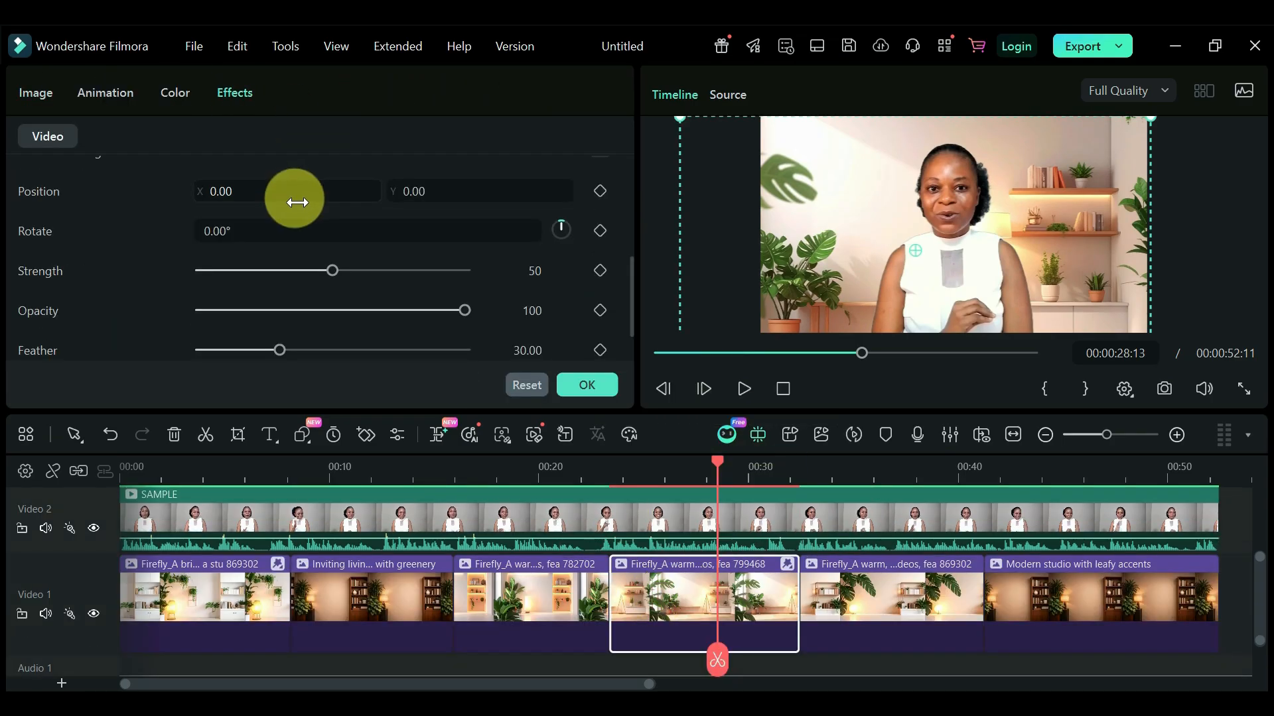
left_click_drag(311, 199, 417, 256)
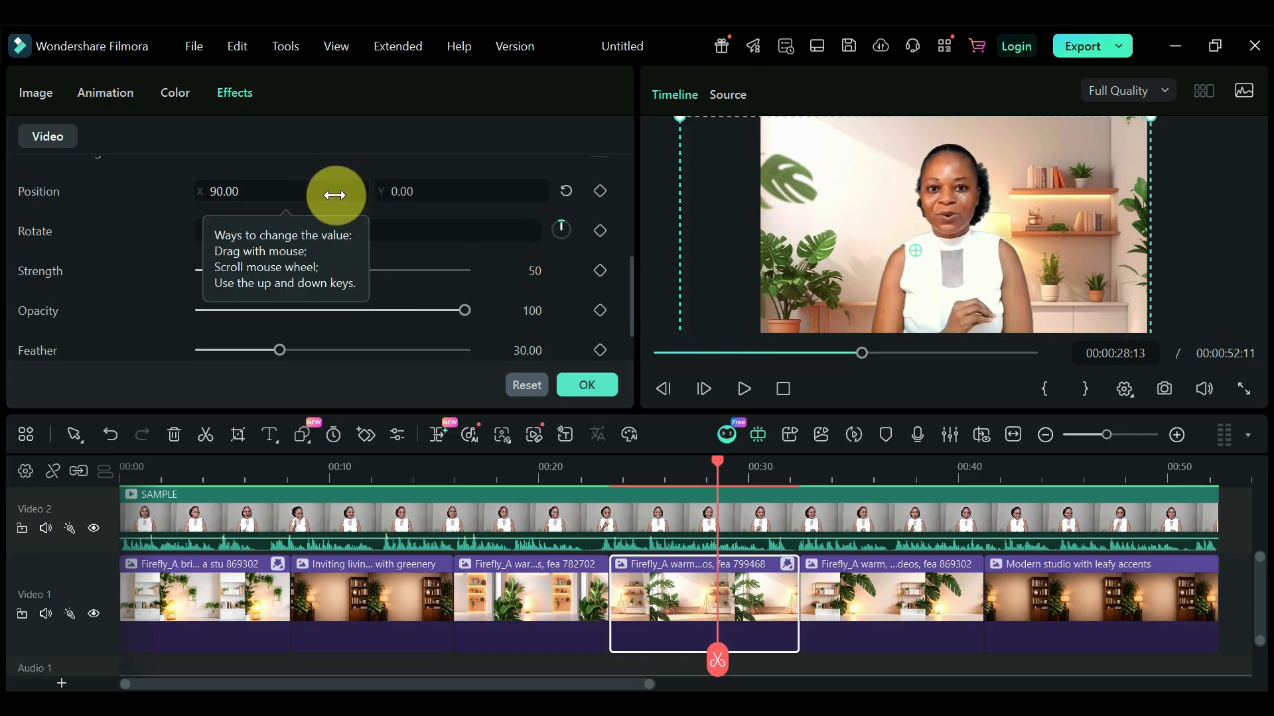
left_click_drag(258, 191, 285, 170)
left_click_drag(442, 192, 221, 264)
scroll(284, 264, "up", 2)
scroll(289, 270, "up", 2)
left_click_drag(219, 309, 265, 313)
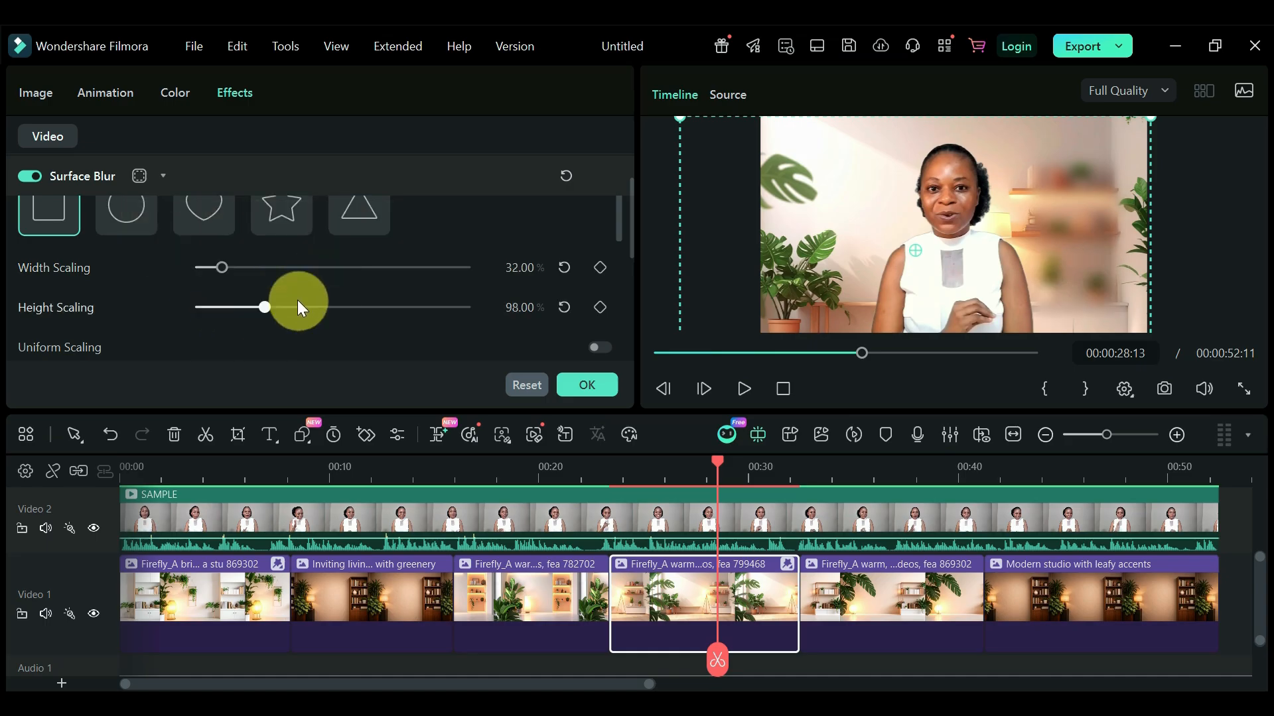
Step: Set the Surface Blur's feather to 35 and its strength to 10
left_click_drag(229, 267, 293, 329)
scroll(261, 293, "down", 2)
scroll(312, 304, "down", 3)
left_click(335, 255)
left_click_drag(335, 256, 226, 263)
Step: Compare the background with Surface Blur off and on, and lower the blur strength slightly below 10
left_click(37, 175)
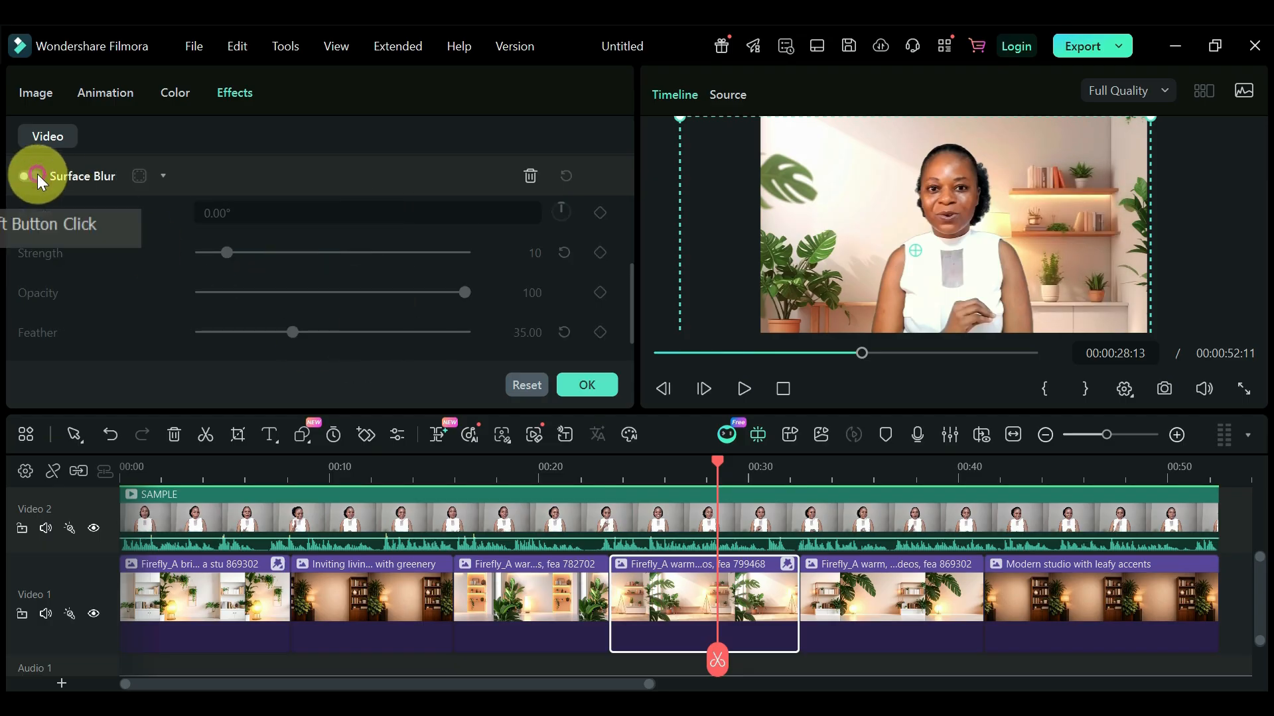
left_click(38, 175)
left_click(37, 176)
left_click(37, 175)
left_click(37, 175)
left_click(37, 175)
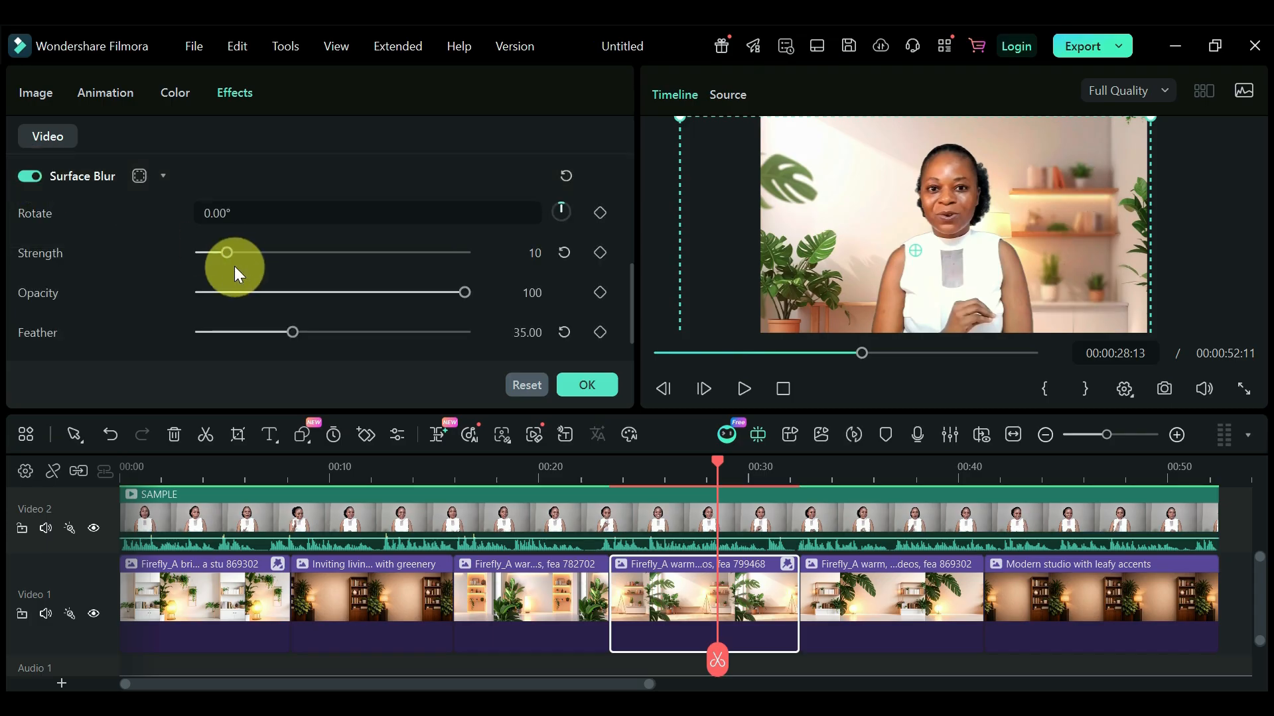
left_click_drag(227, 252, 220, 250)
left_click(587, 385)
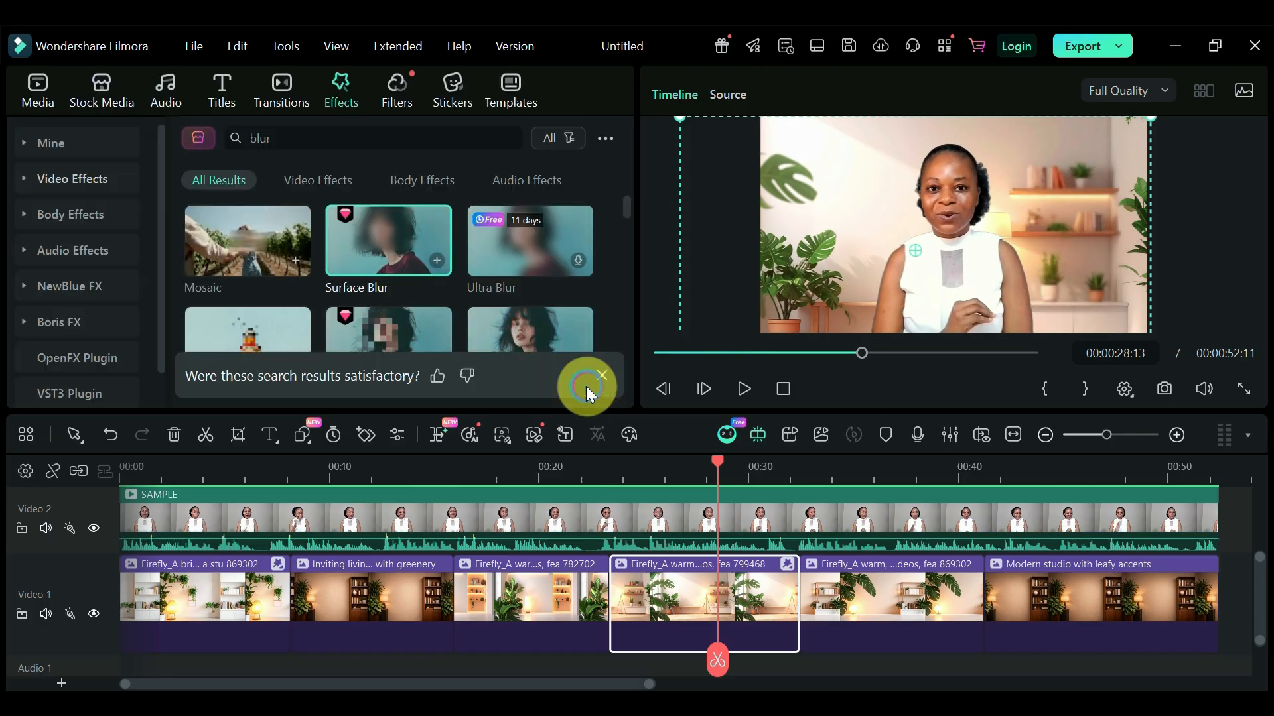
Step: Add a second Surface Blur to the warm Firefly background image ending in 799468 and open that effect's settings
left_click_drag(375, 232, 770, 305)
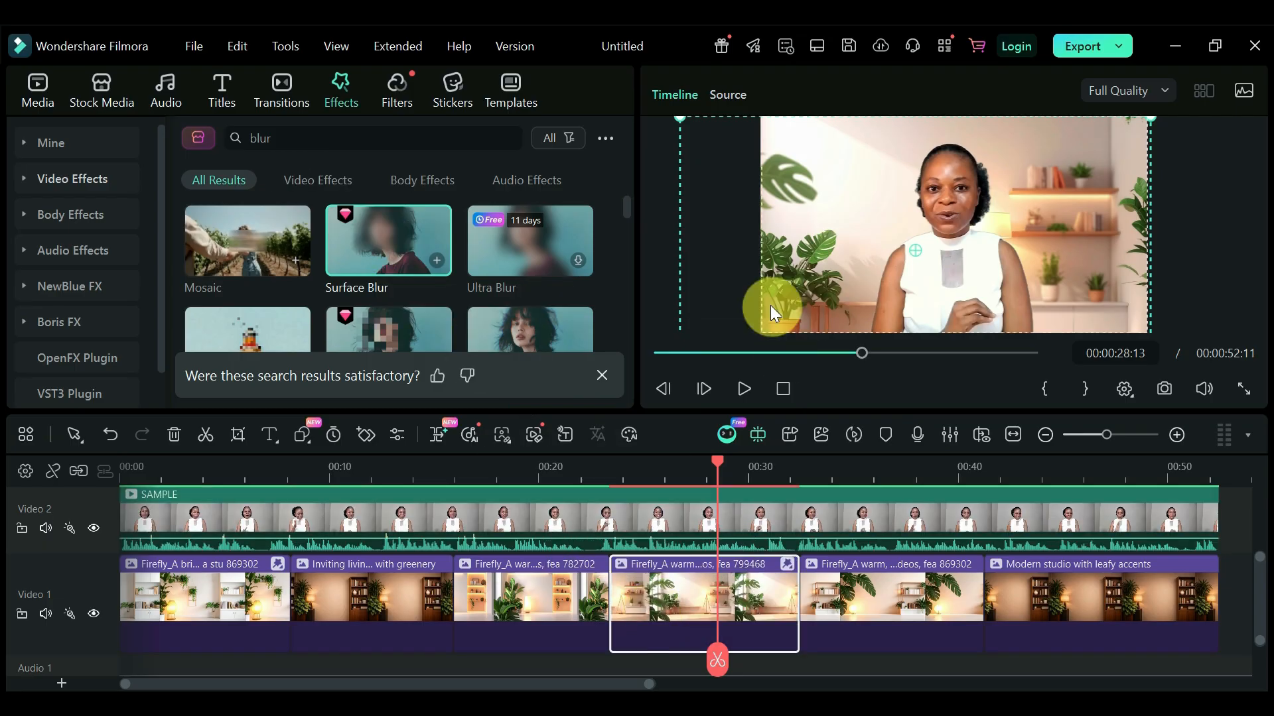
double_click(671, 602)
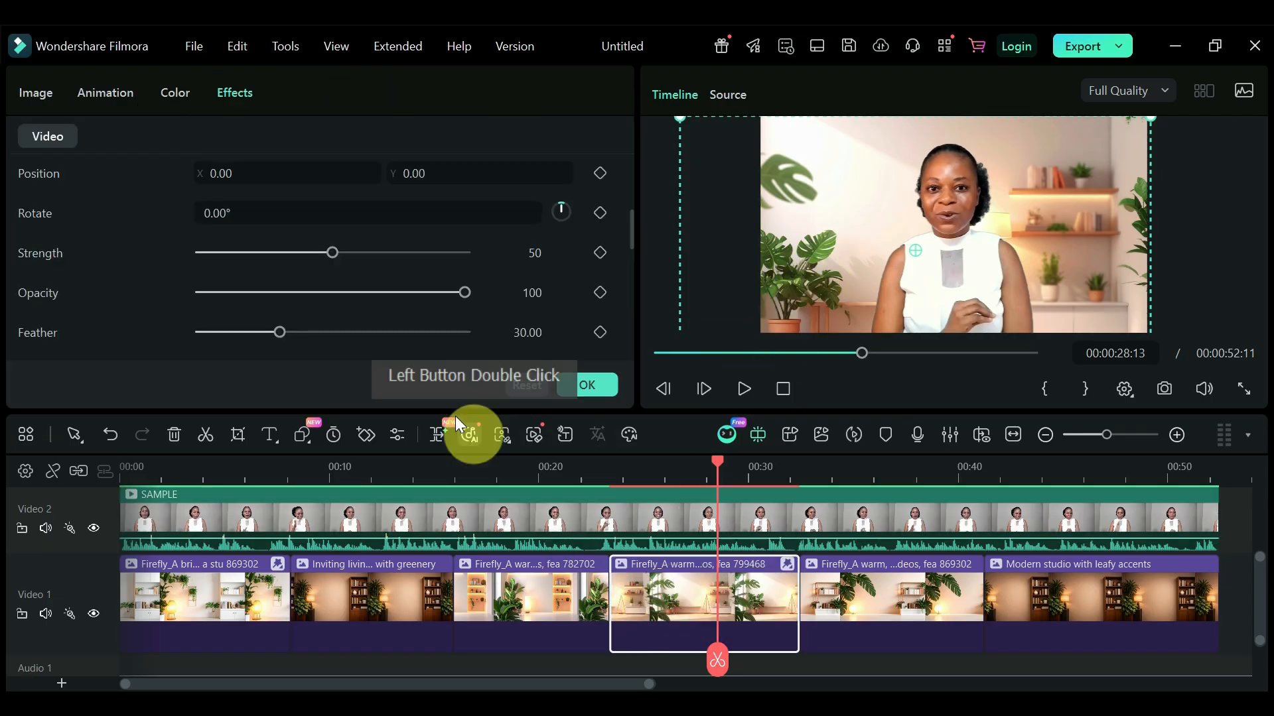
scroll(318, 219, "up", 5)
left_click(163, 176)
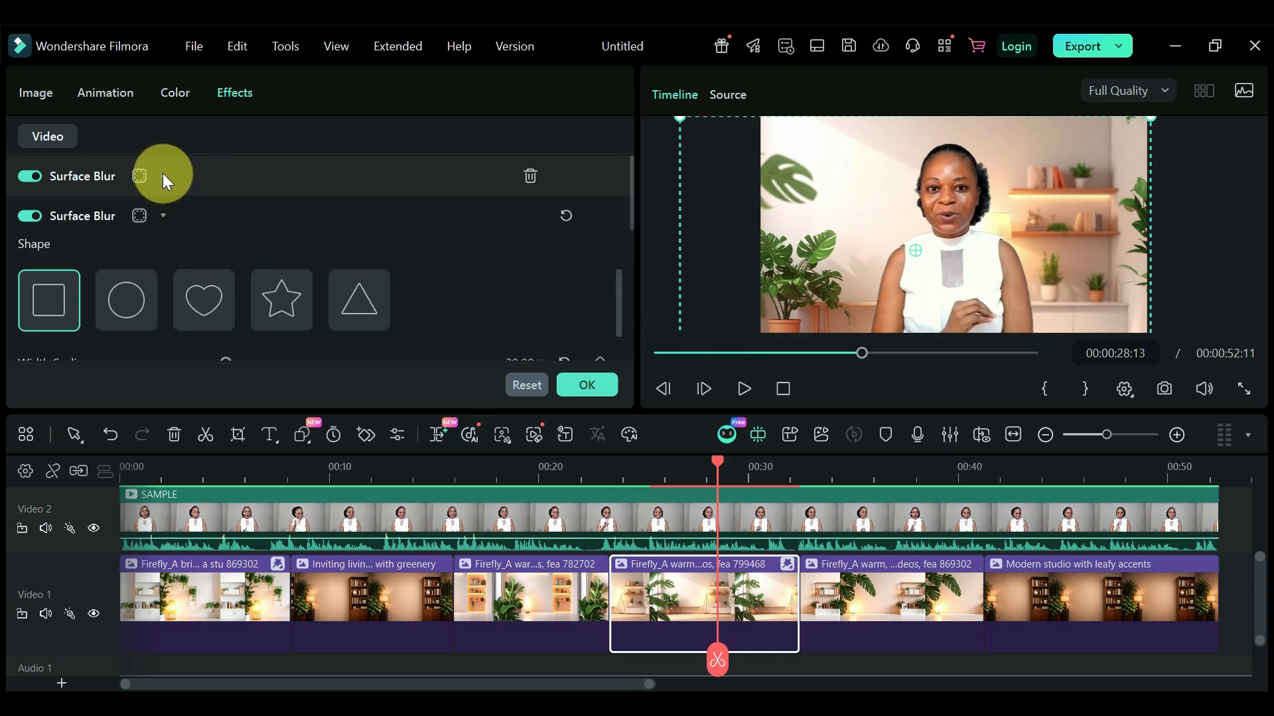
left_click(160, 214)
left_click(30, 216)
left_click(30, 216)
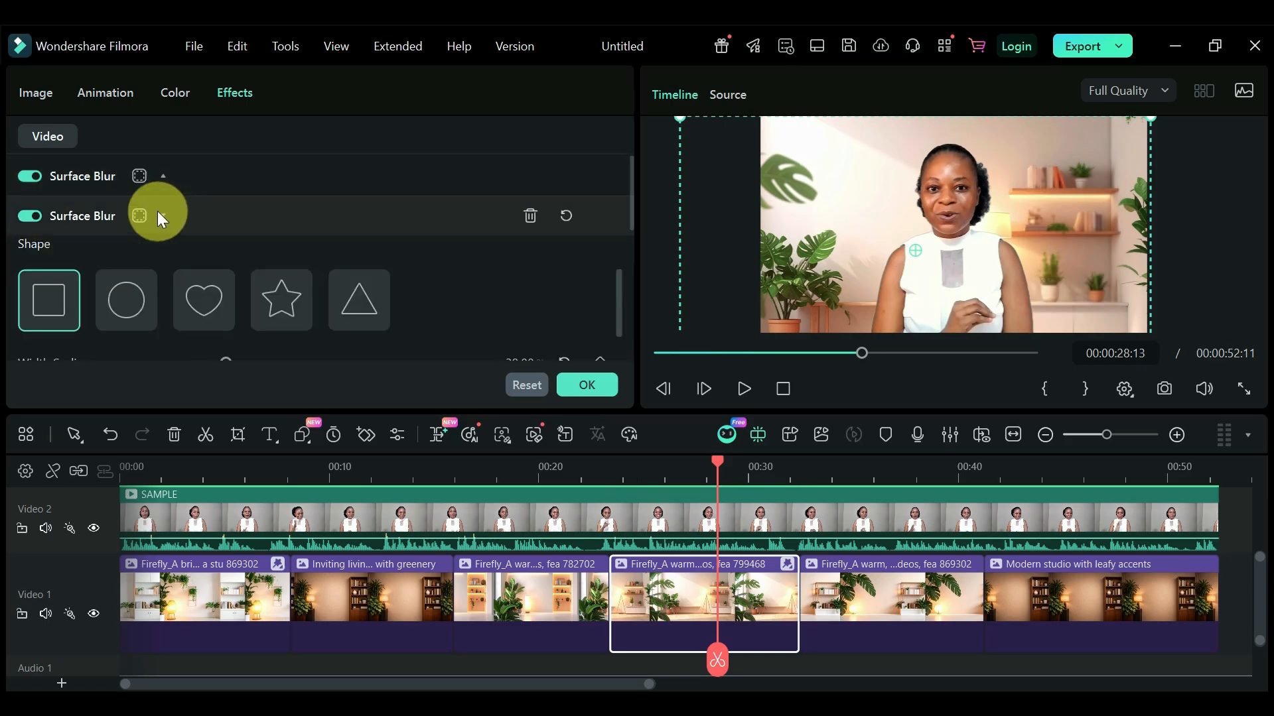
left_click(160, 214)
left_click(161, 178)
Step: Place the second Surface Blur over the large plant with 50% width scaling, 54% height scaling, X position -511 and Y about -176
scroll(173, 230, "down", 2)
scroll(286, 278, "down", 1)
left_click_drag(296, 301, 391, 289)
scroll(295, 247, "up", 1)
left_click_drag(220, 243, 236, 282)
scroll(418, 323, "down", 1)
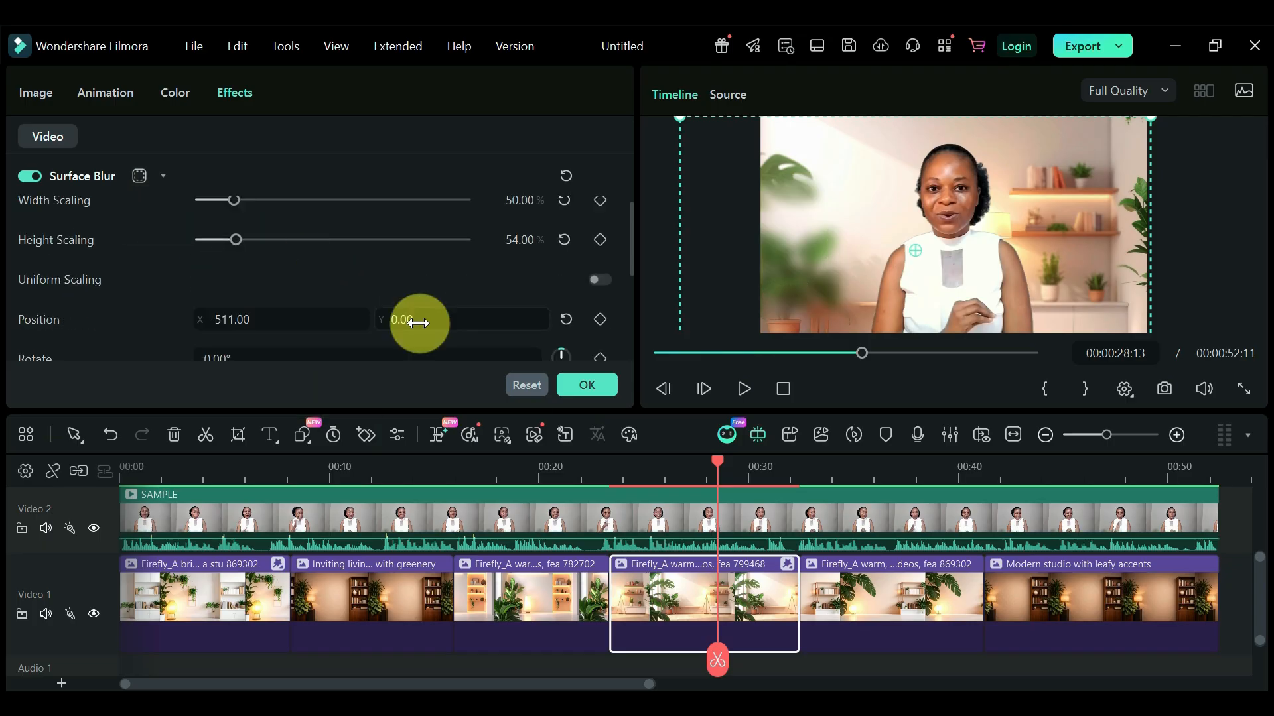
left_click_drag(418, 323, 454, 327)
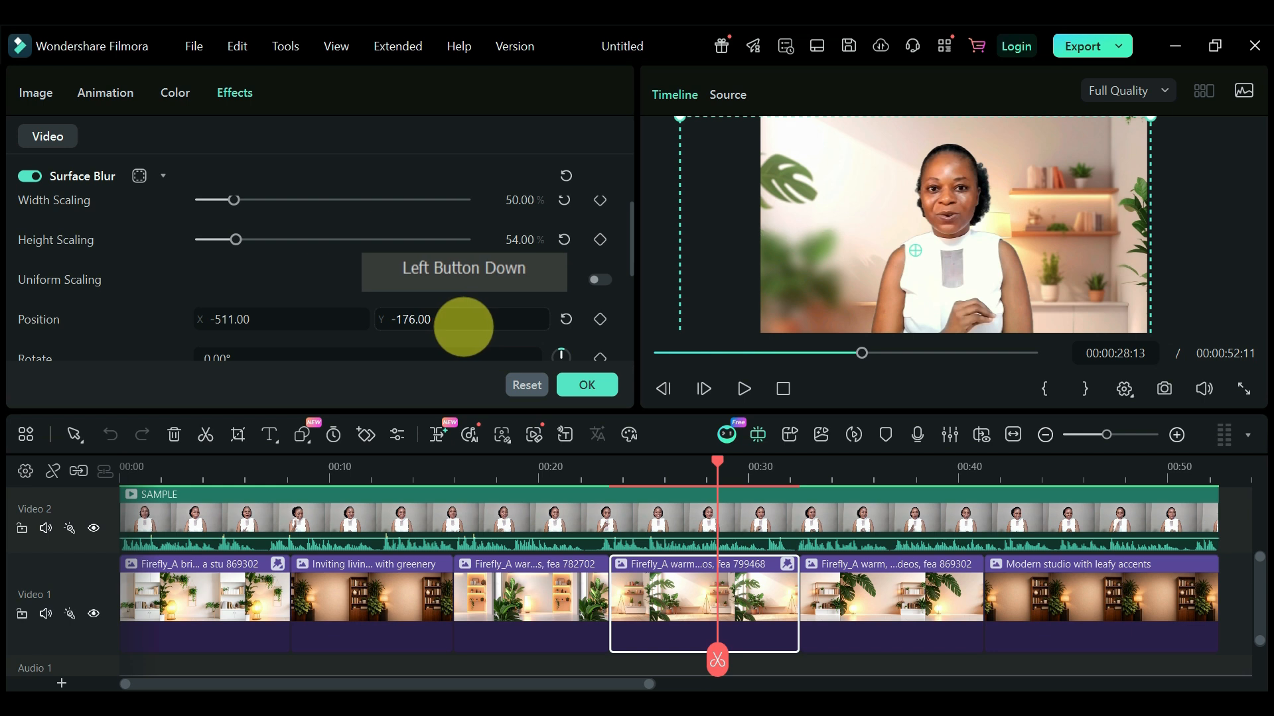
Step: Set the second Surface Blur's strength to 5, keep its feather at 30, and accept the effect settings
scroll(290, 305, "down", 2)
left_click_drag(250, 307, 235, 310)
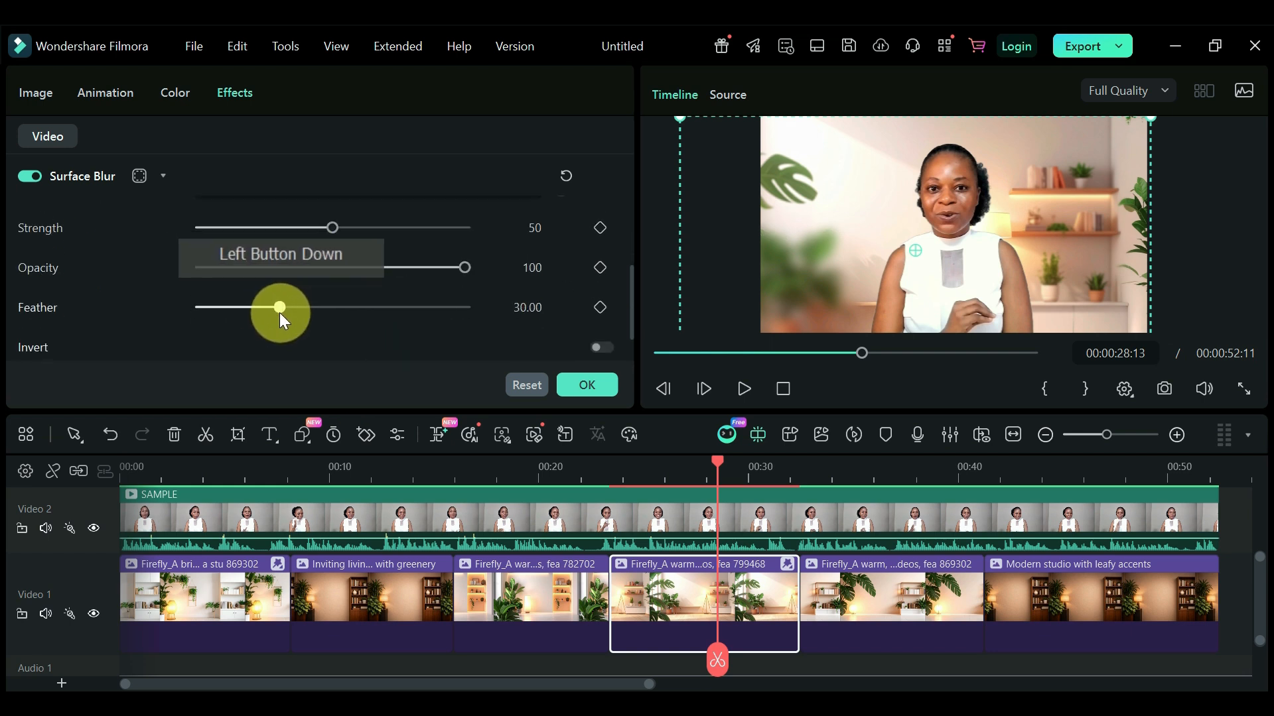
left_click_drag(333, 227, 213, 252)
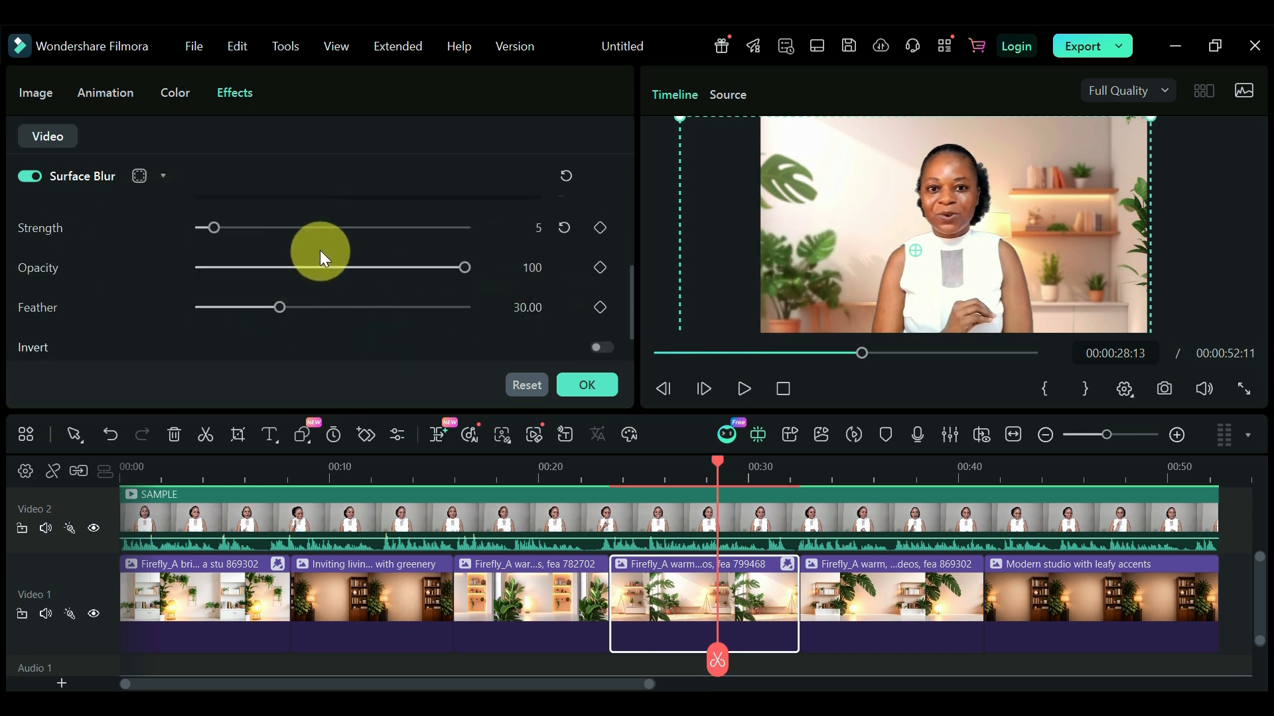
left_click(587, 386)
Step: Delete all background clips on Video 1 except the one ending in 799468, closing the gap before it
left_click(888, 593)
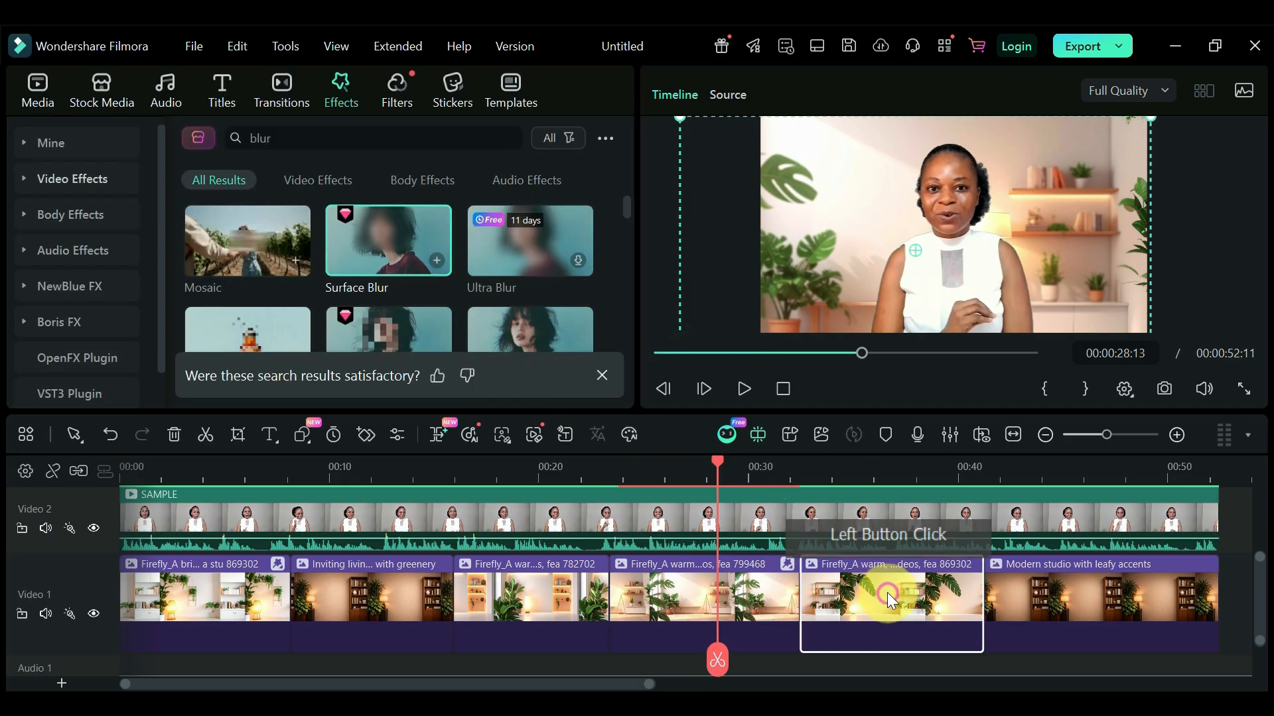
left_click_drag(1170, 667, 930, 595)
right_click(930, 595)
left_click(919, 158)
left_click_drag(557, 648, 201, 559)
right_click(381, 590)
left_click(350, 163)
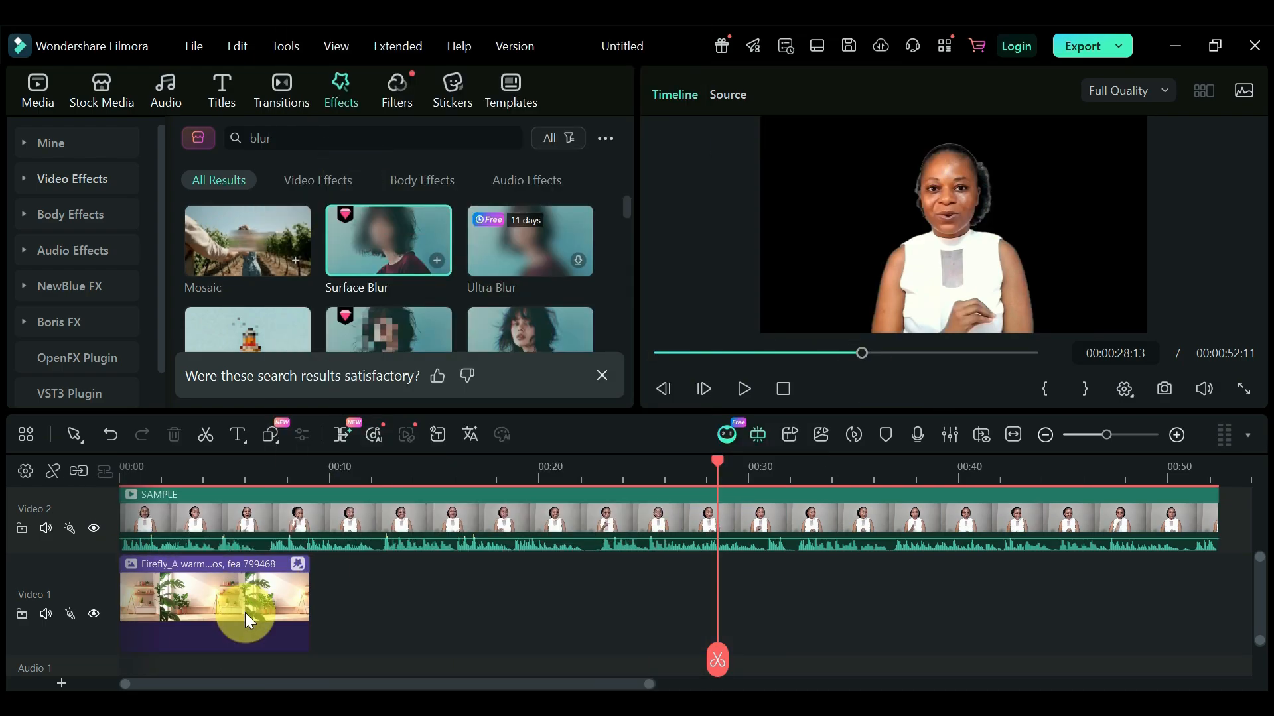
Step: Extend the remaining background clip to the end of the SAMPLE video and return the playhead to the start
left_click(307, 603)
left_click_drag(307, 603, 1221, 663)
left_click_drag(735, 664, 67, 677)
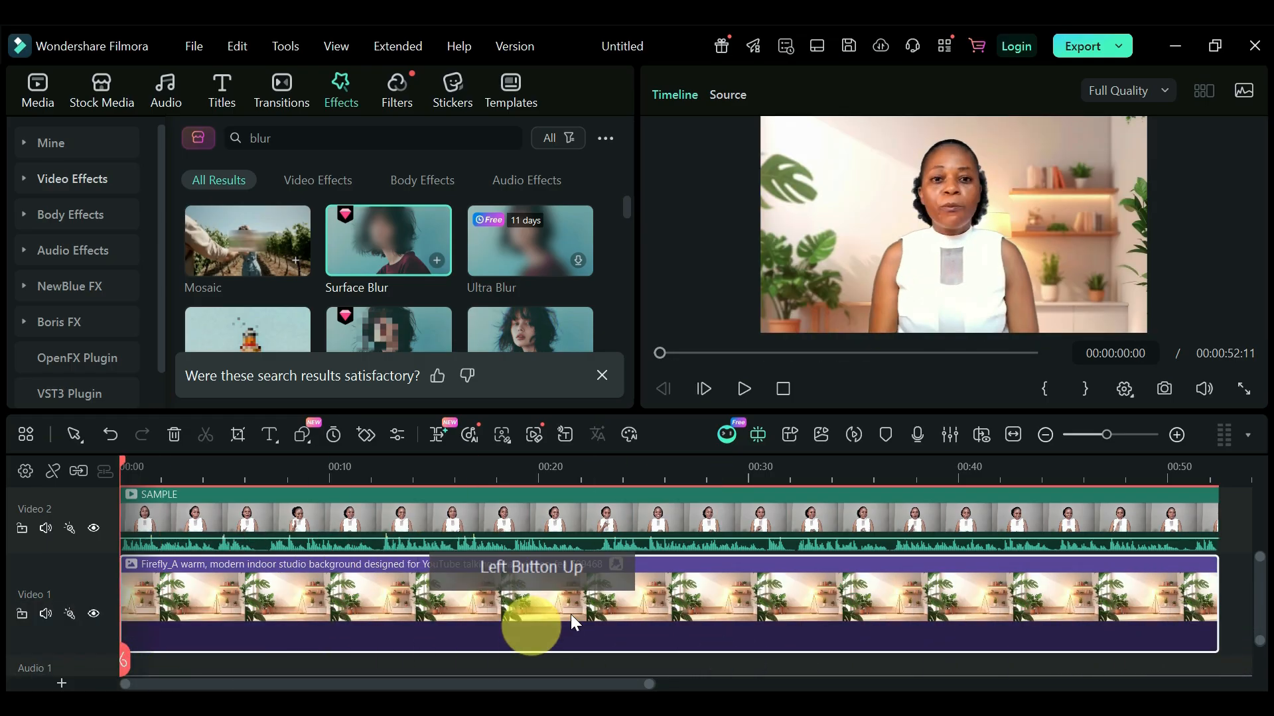
Step: Play the composite from the start and review the blurred studio background in full screen
left_click(744, 392)
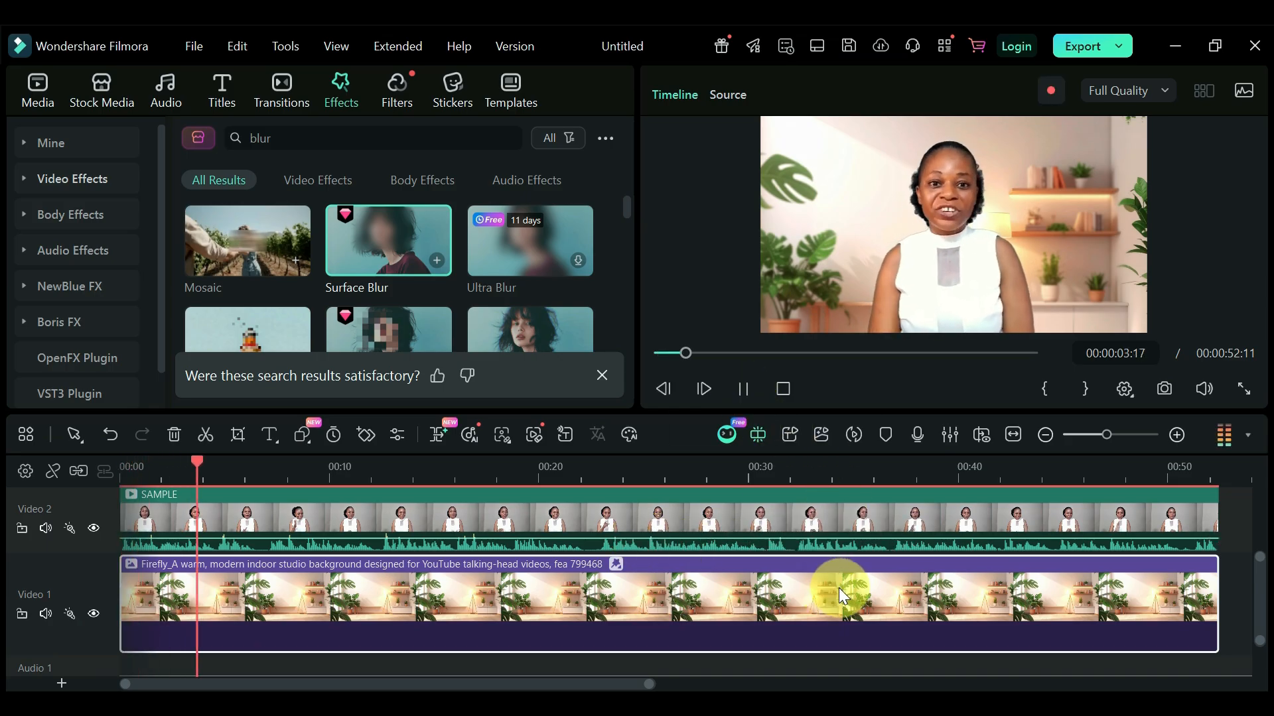
left_click(1243, 389)
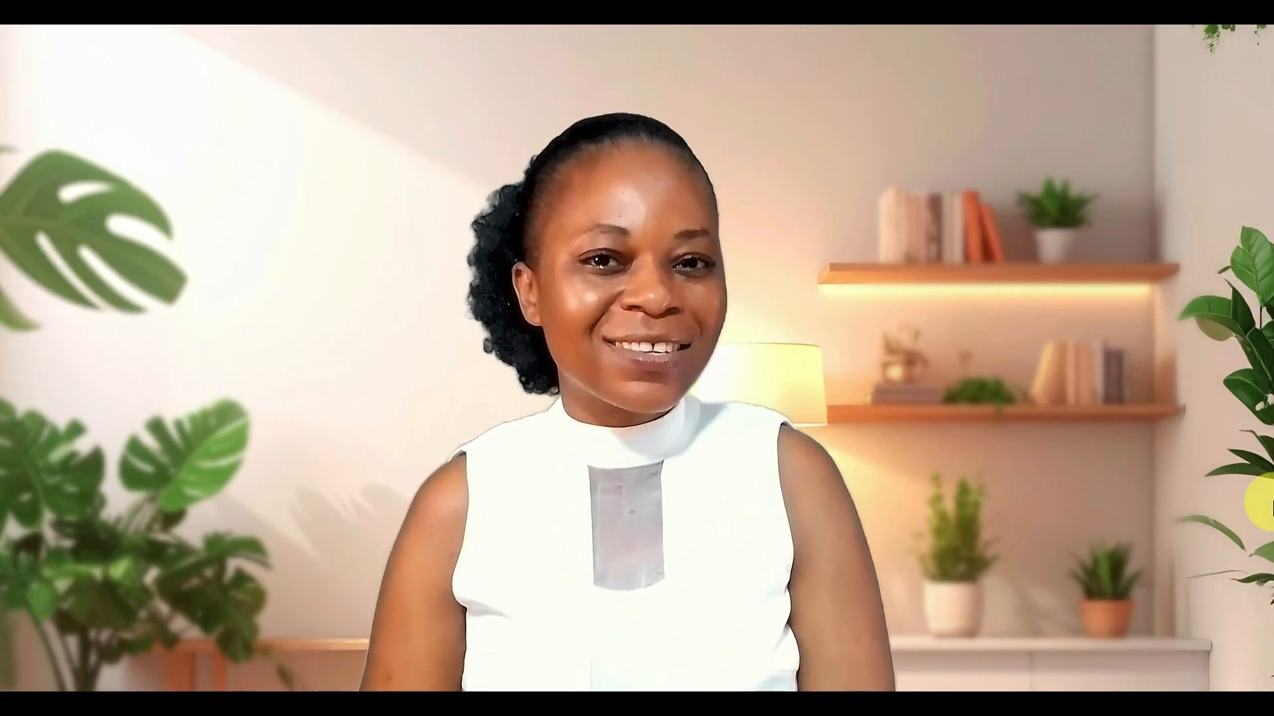
left_click(1251, 685)
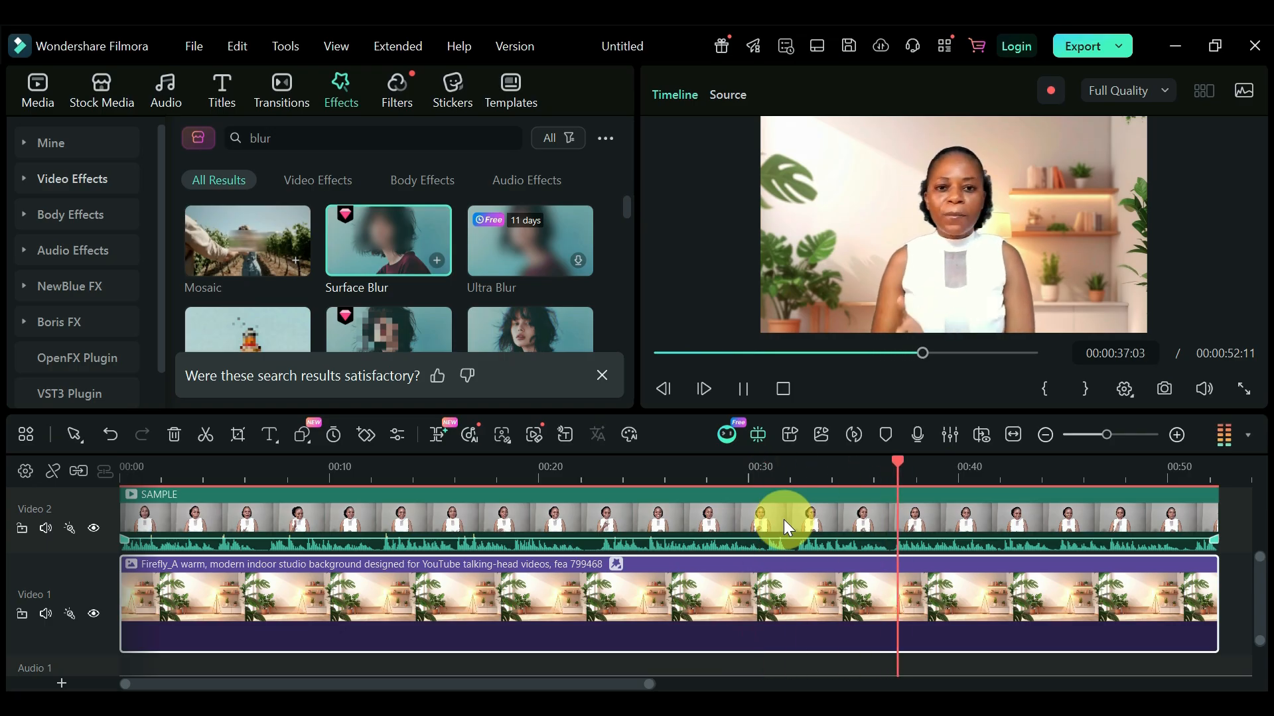
Step: Export the video locally as an MP4 titled SAMPLE 2 with the quality set to High
left_click(1077, 46)
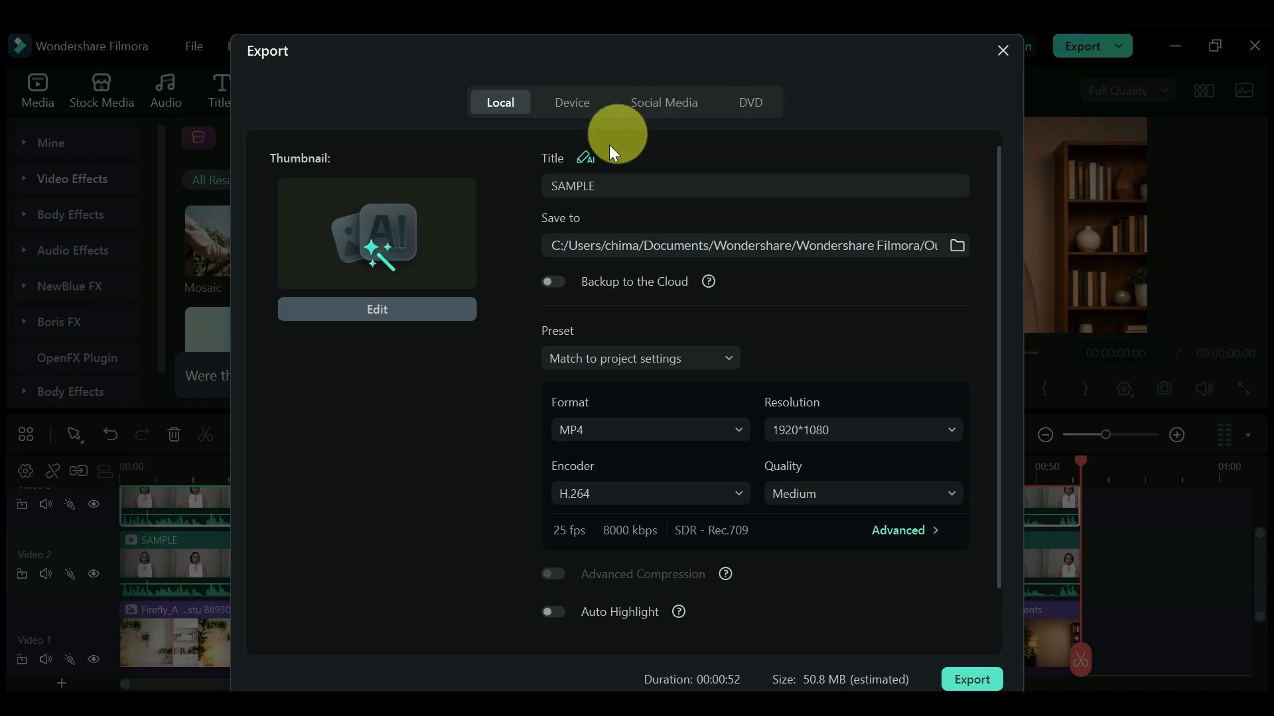
left_click(633, 187)
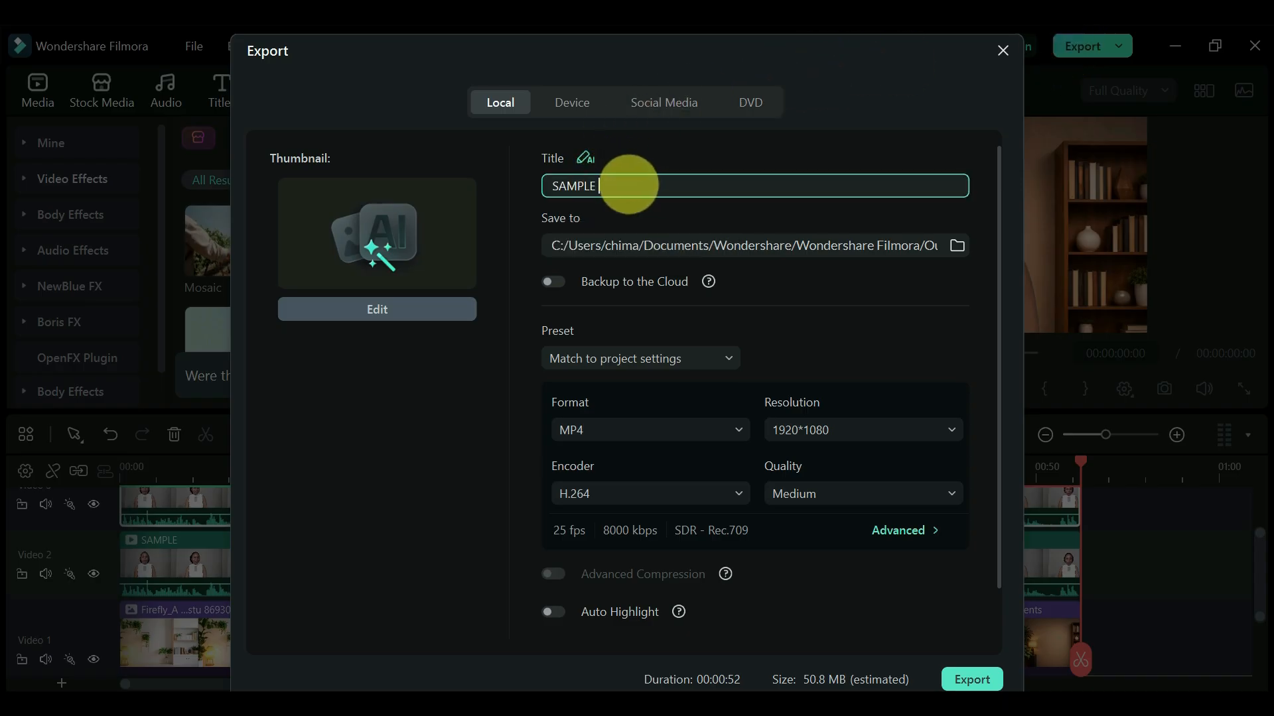
left_click(945, 495)
left_click(825, 601)
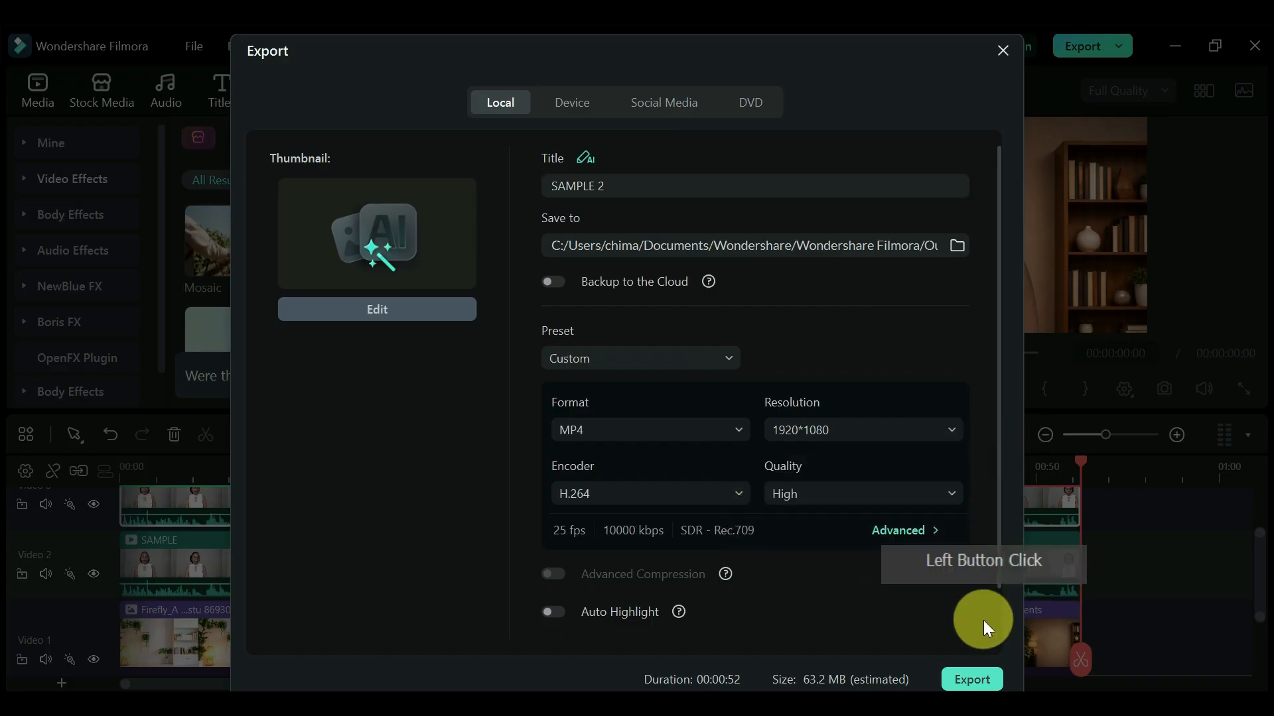
left_click(971, 678)
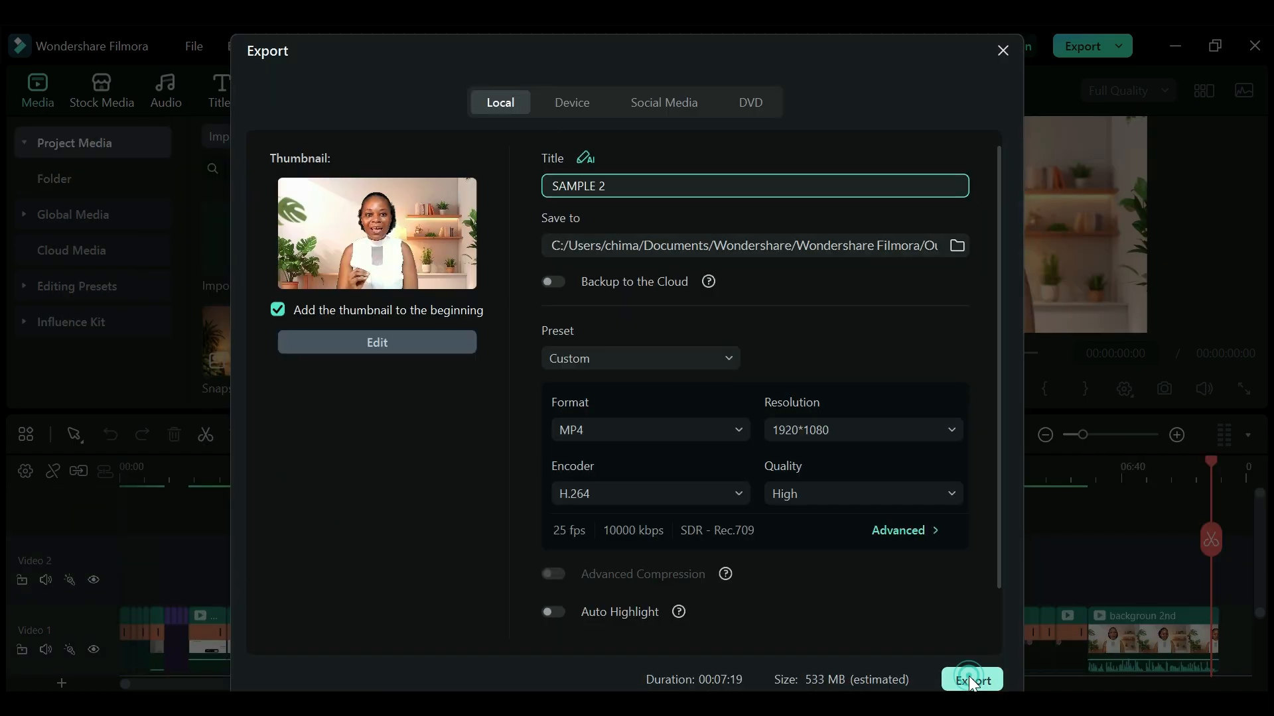
left_click(969, 674)
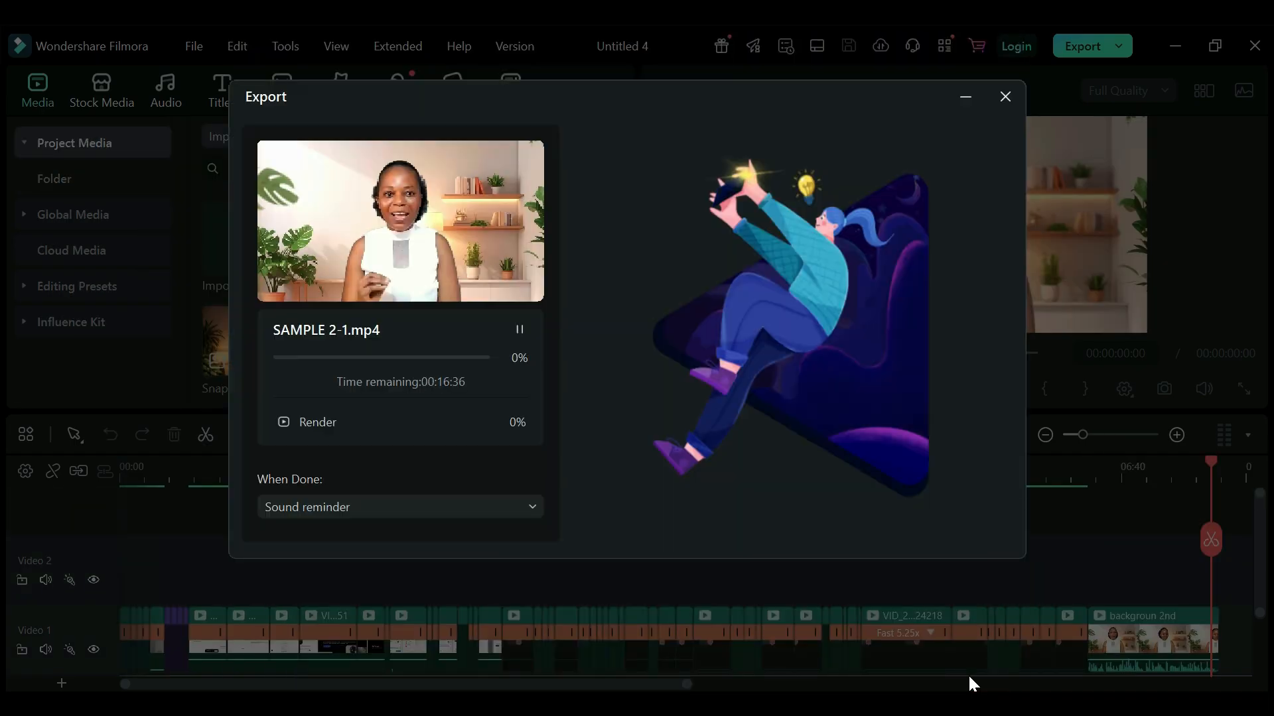